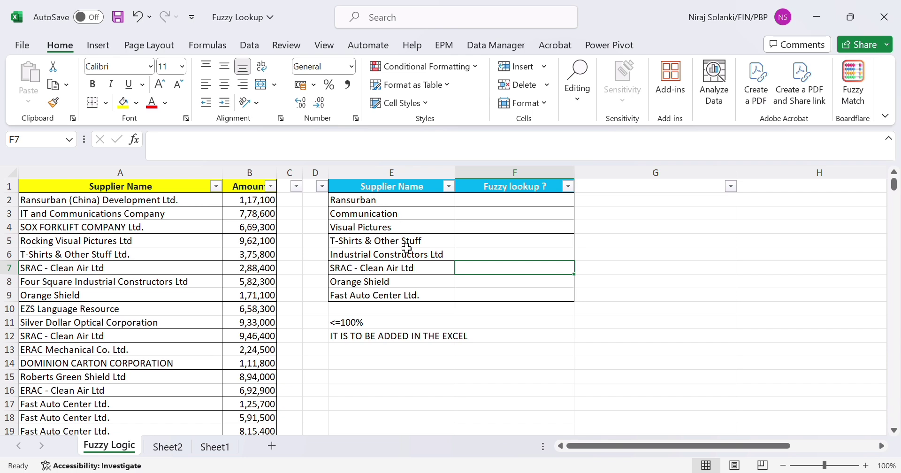
Examine the supplier and amount columns A:B and the short supplier list with its empty fuzzy lookup column in E:F.
{"action": "left_click", "coordinate": [127, 202]}
{"action": "key", "text": "Up"}
{"action": "key", "text": "shift+Right"}
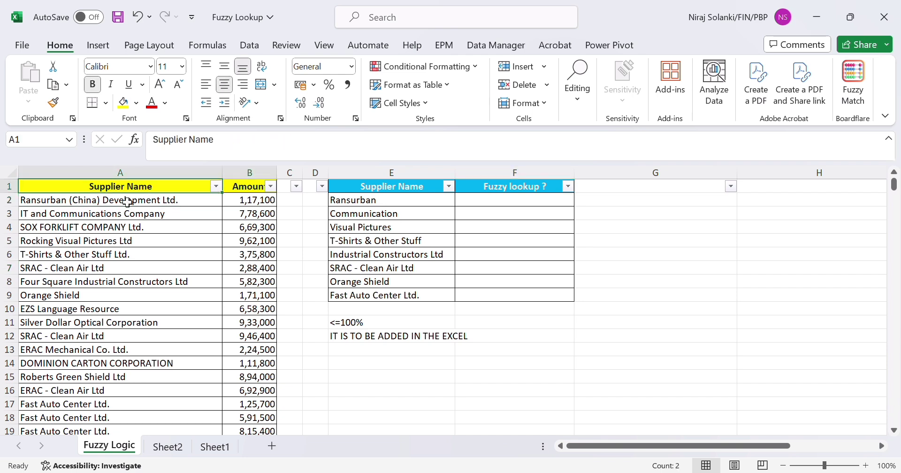
{"action": "left_click", "coordinate": [127, 202]}
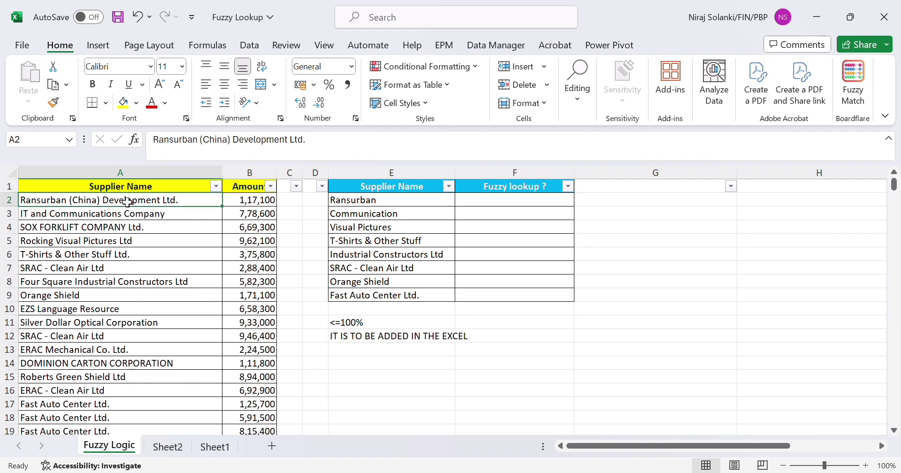
{"action": "key", "text": "Right"}
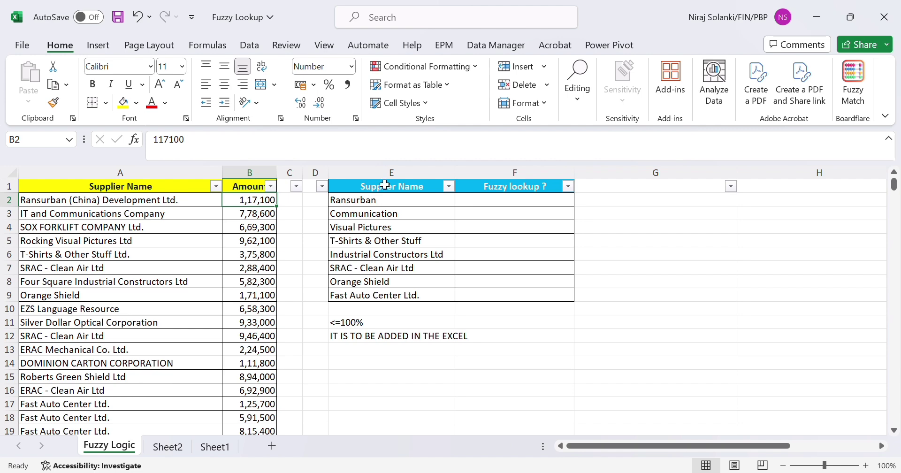
{"action": "left_click_drag", "start_coordinate": [387, 175], "coordinate": [484, 177]}
{"action": "left_click", "coordinate": [429, 190]}
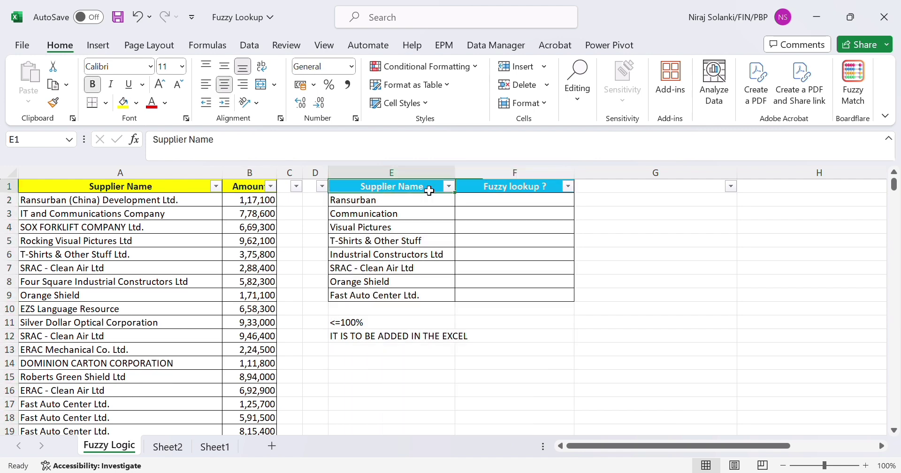
{"action": "left_click_drag", "start_coordinate": [429, 190], "coordinate": [430, 202]}
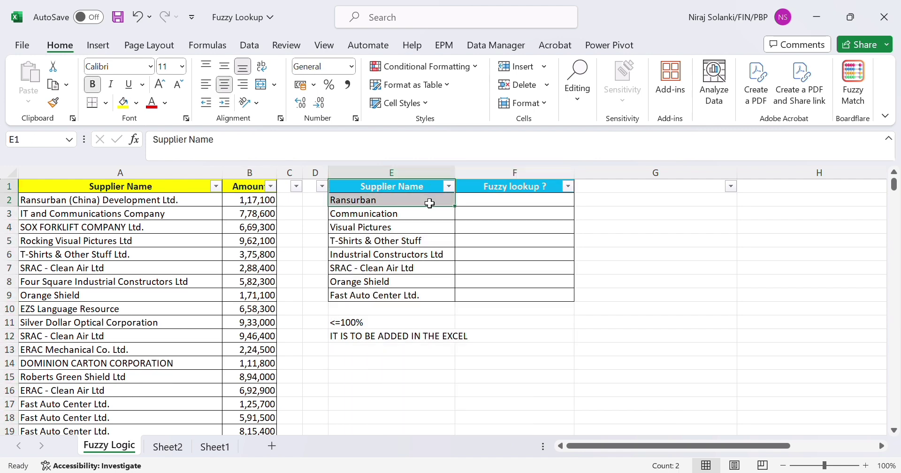
{"action": "left_click", "coordinate": [501, 208]}
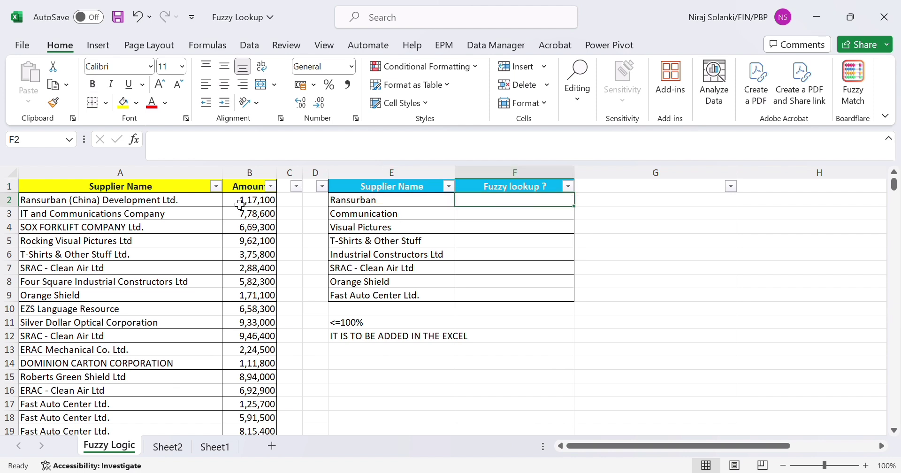
{"action": "left_click", "coordinate": [454, 204]}
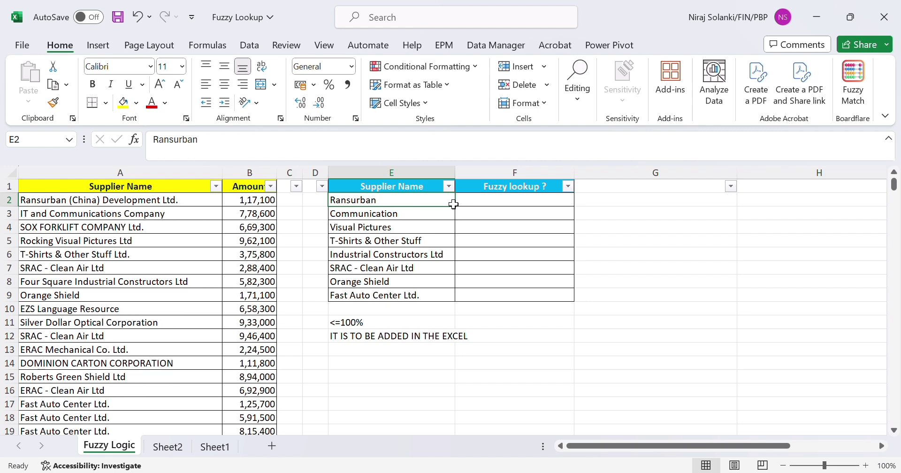
{"action": "left_click", "coordinate": [392, 172]}
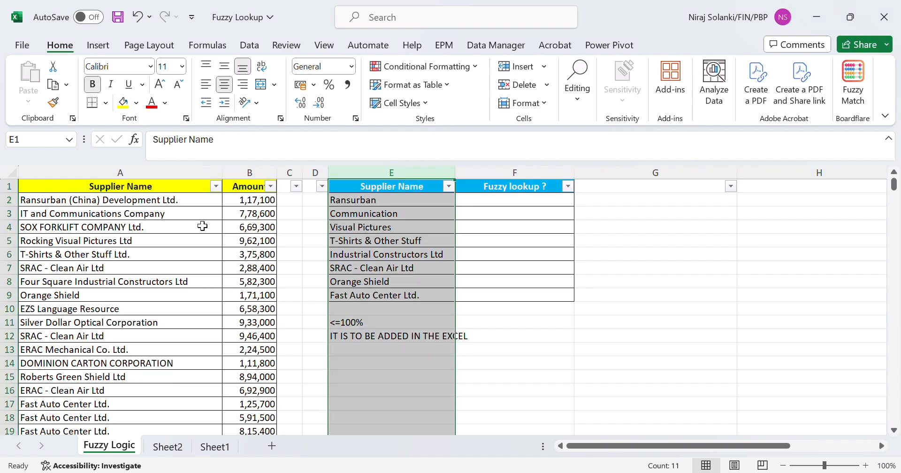
{"action": "left_click", "coordinate": [127, 186]}
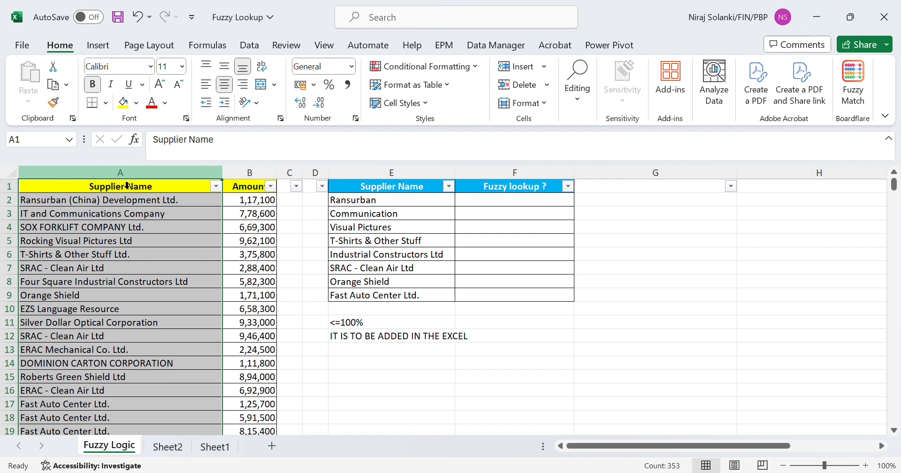
{"action": "left_click", "coordinate": [139, 203]}
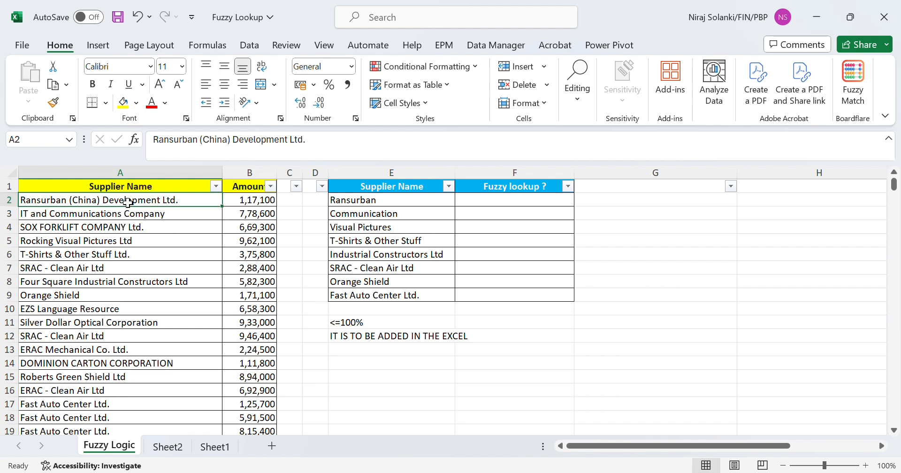
Enter =XLOOKUP(E2,A:A,B:B) in F2 to try an exact lookup of the first supplier's amount.
{"action": "left_click", "coordinate": [395, 206]}
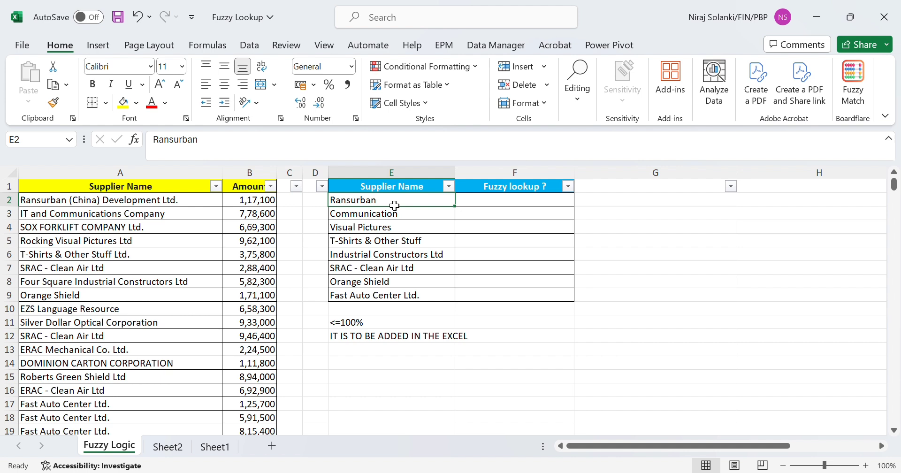
{"action": "key", "text": "Right"}
{"action": "type", "text": "="}
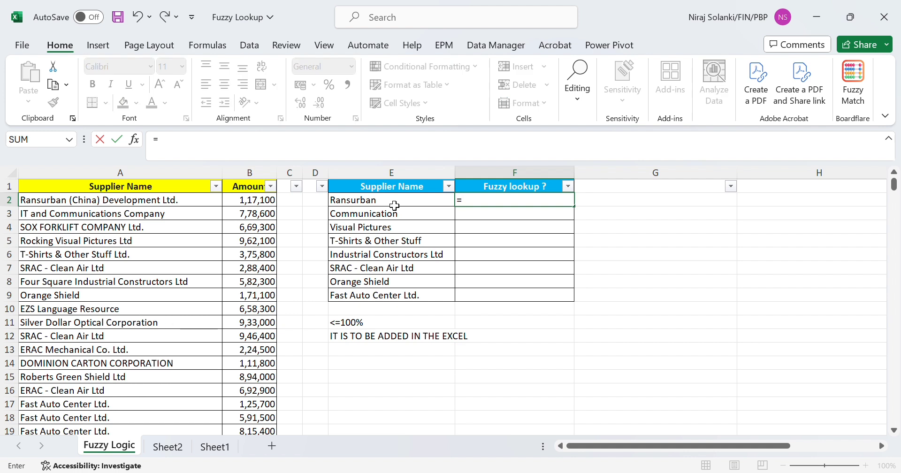
{"action": "type", "text": "xllo"}
{"action": "key", "text": "BackSpace"}
{"action": "key", "text": "BackSpace"}
{"action": "type", "text": "oo"}
{"action": "key", "text": "Tab"}
{"action": "left_click", "coordinate": [394, 205]}
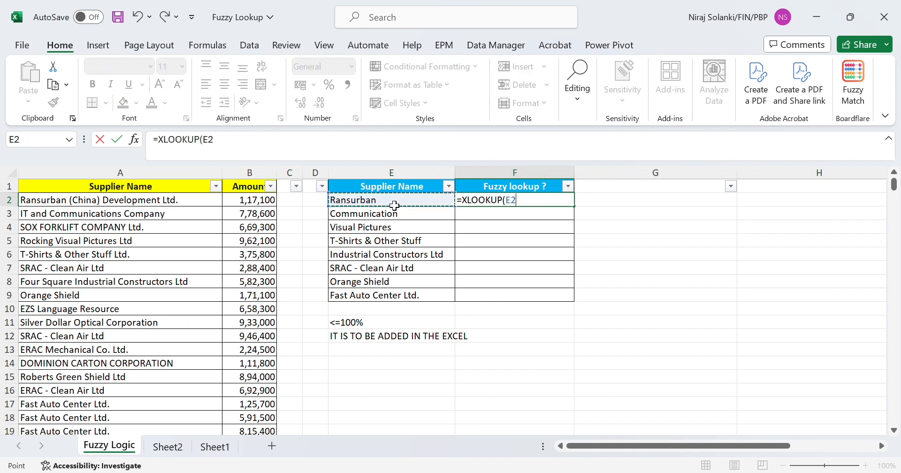
{"action": "type", "text": ","}
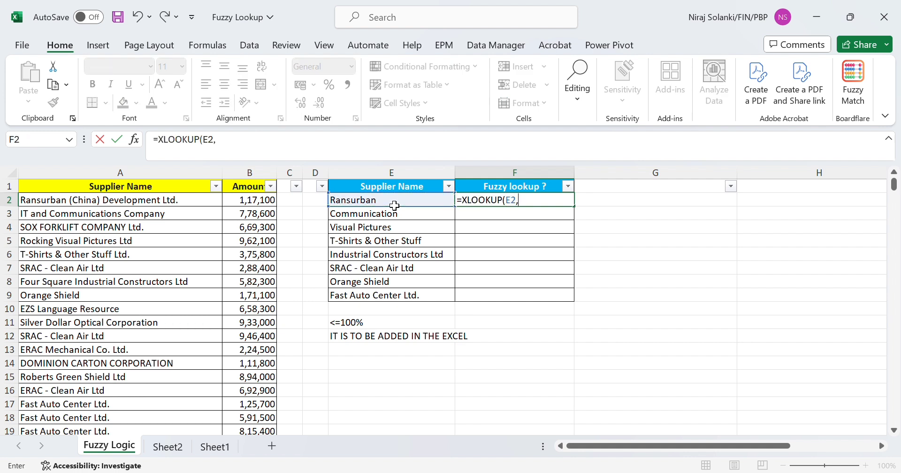
{"action": "left_click", "coordinate": [134, 178]}
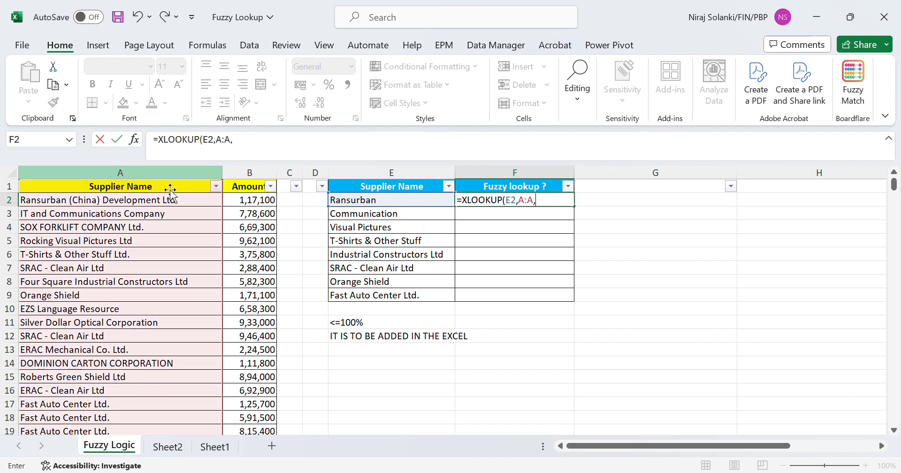
{"action": "type", "text": ","}
{"action": "left_click", "coordinate": [272, 186]}
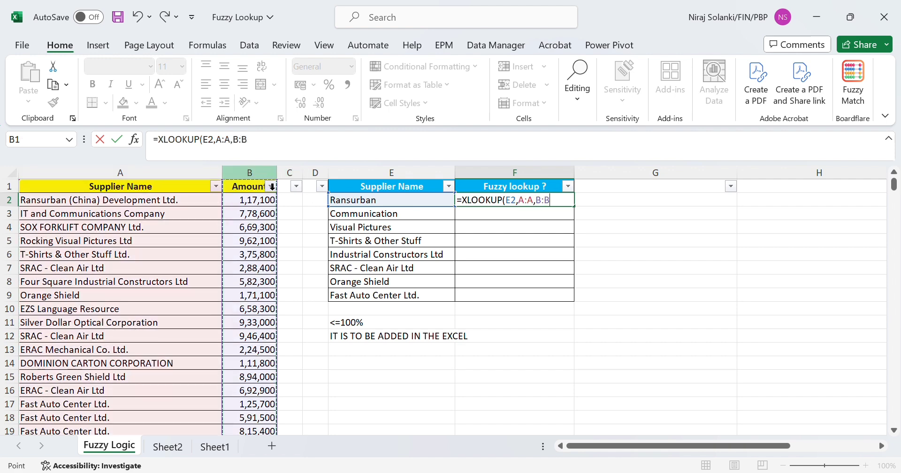
{"action": "key", "text": "Return"}
Copy the XLOOKUP formula from F2 down through F9.
{"action": "key", "text": "Up"}
{"action": "key", "text": "ctrl+c"}
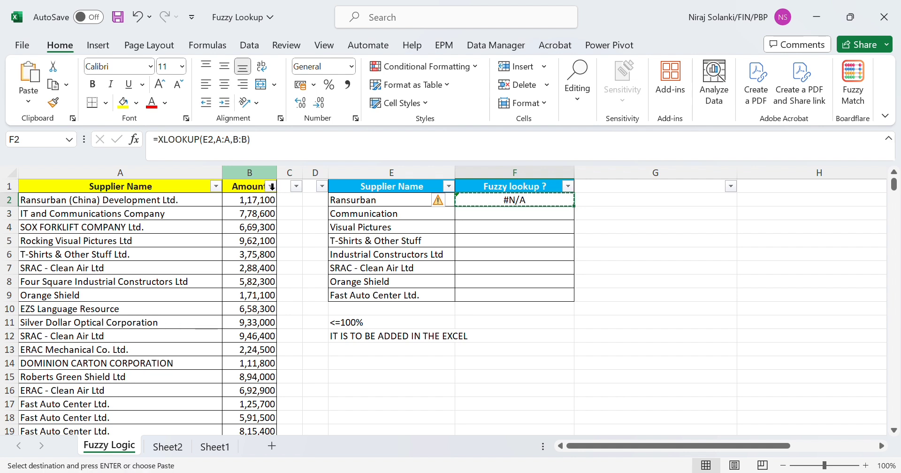
{"action": "key", "text": "shift+Down"}
{"action": "key", "text": "shift+Down"}
{"action": "key", "text": "shift+Down"}
{"action": "key", "text": "shift+Down"}
{"action": "key", "text": "shift+Down"}
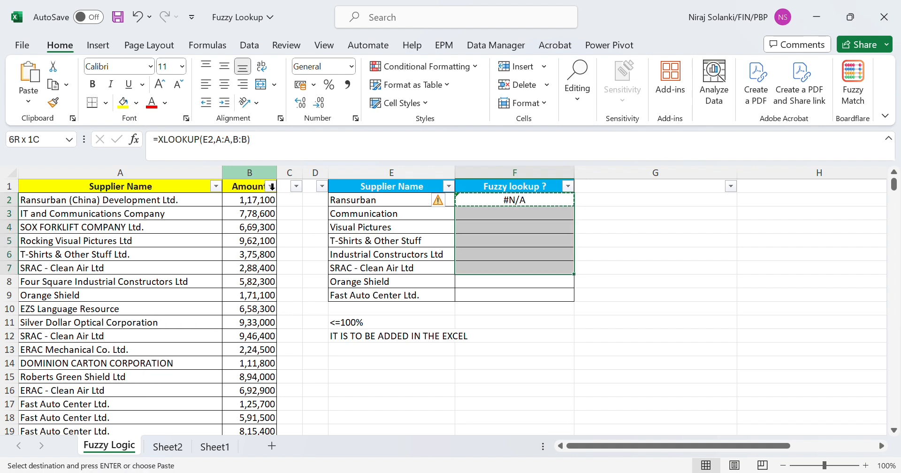
{"action": "key", "text": "shift+Down"}
{"action": "key", "text": "shift+Down"}
{"action": "key", "text": "Return"}
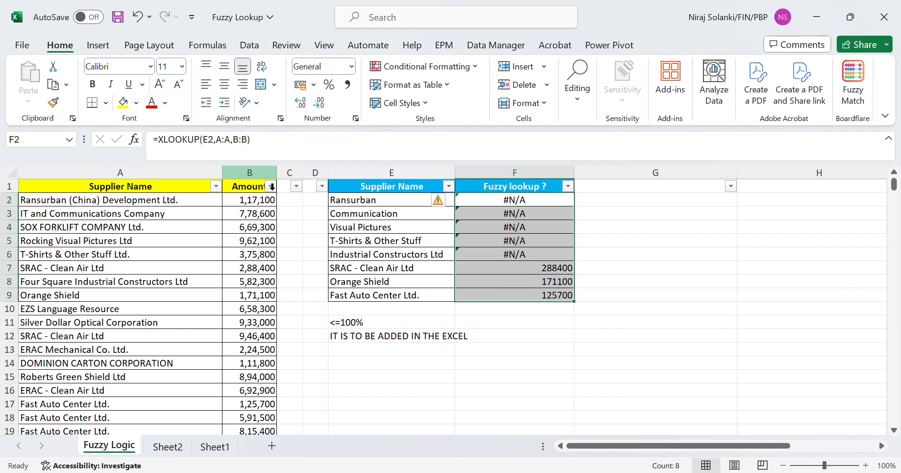
Compare the XLOOKUP results with the source supplier names, and read the fuzzy lookup purpose and syntax notes in O2:O6.
{"action": "key", "text": "Down"}
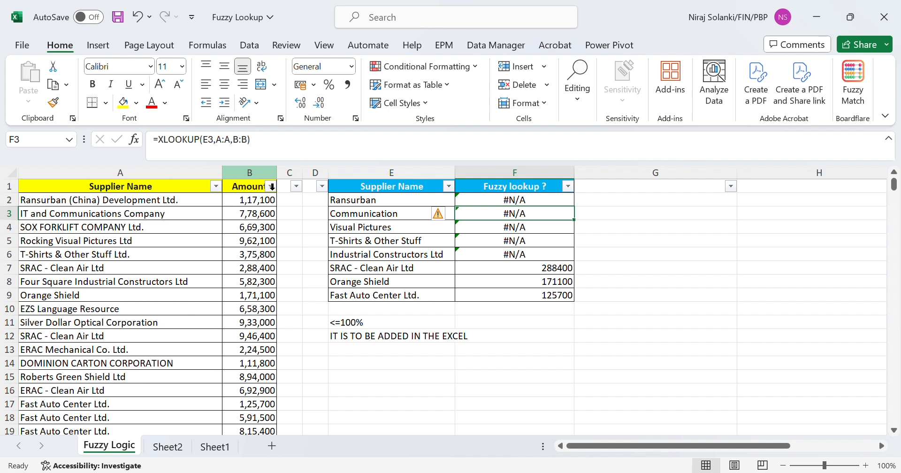
{"action": "left_click", "coordinate": [409, 270]}
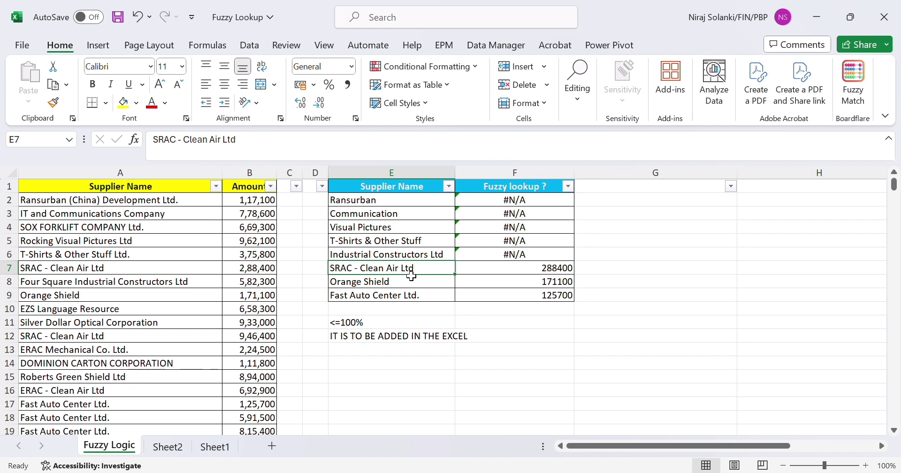
{"action": "left_click", "coordinate": [179, 273], "text": "ctrl"}
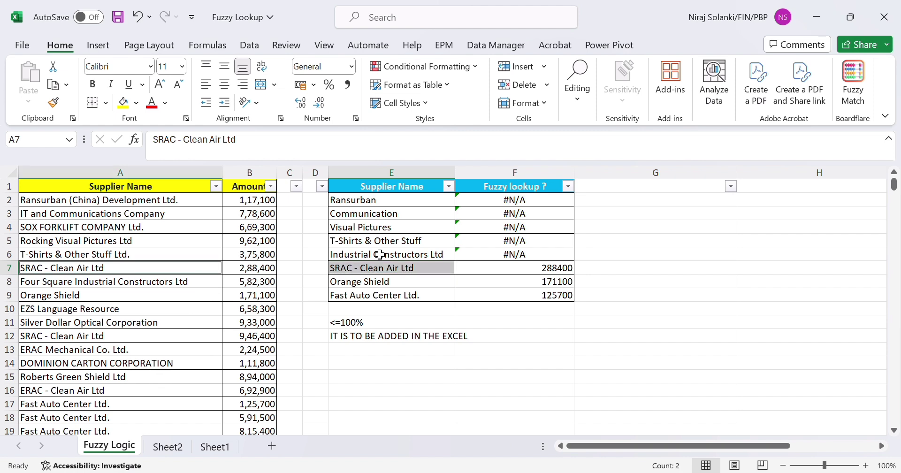
{"action": "left_click", "coordinate": [473, 283]}
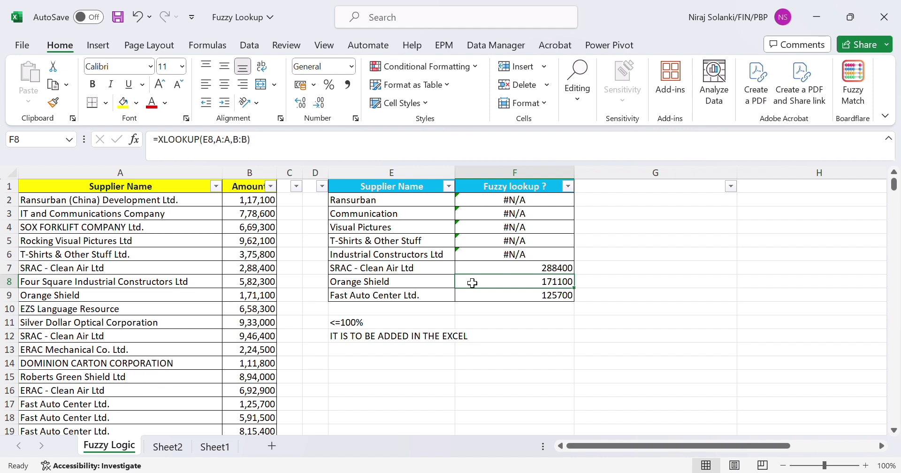
{"action": "left_click", "coordinate": [591, 268]}
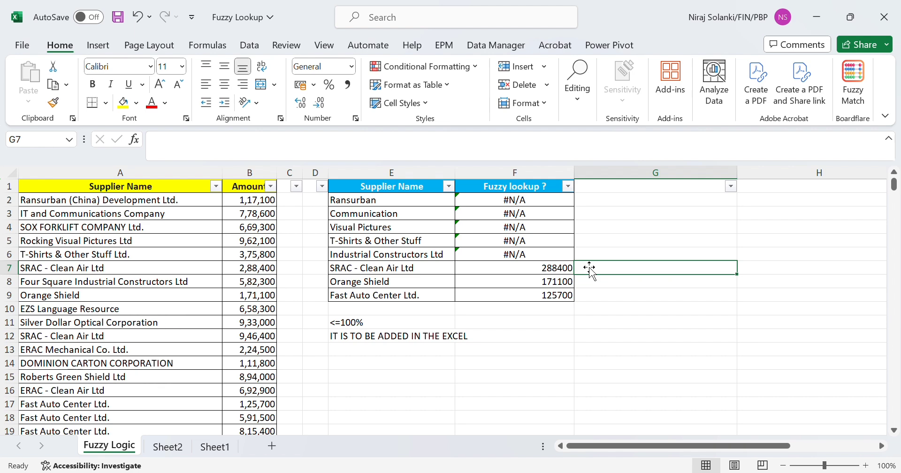
{"action": "scroll", "coordinate": [590, 268], "scroll_direction": "right", "scroll_amount": 10}
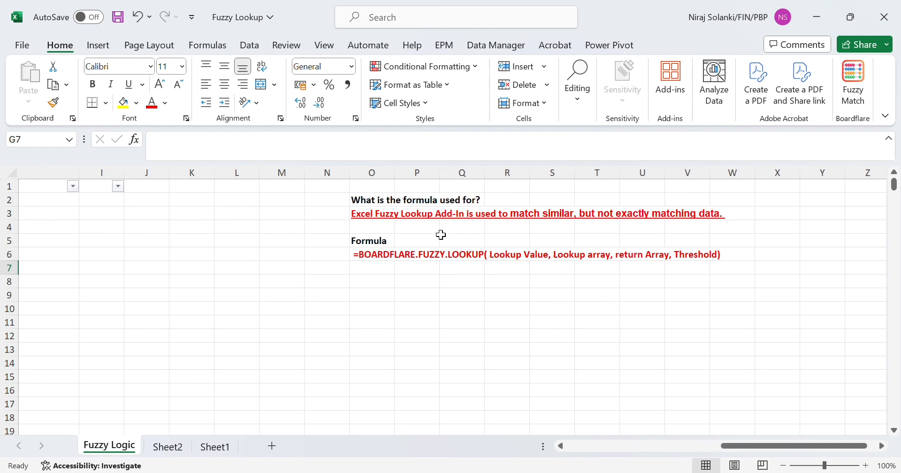
{"action": "left_click", "coordinate": [390, 215]}
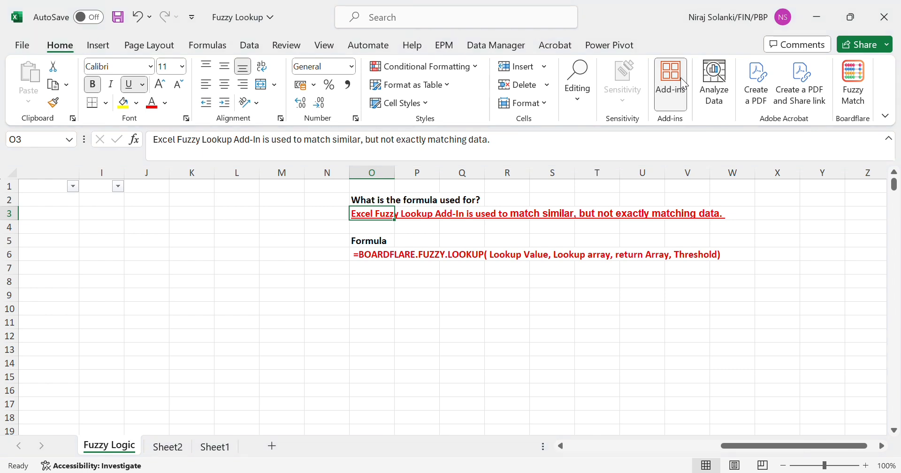
{"action": "left_click", "coordinate": [468, 206]}
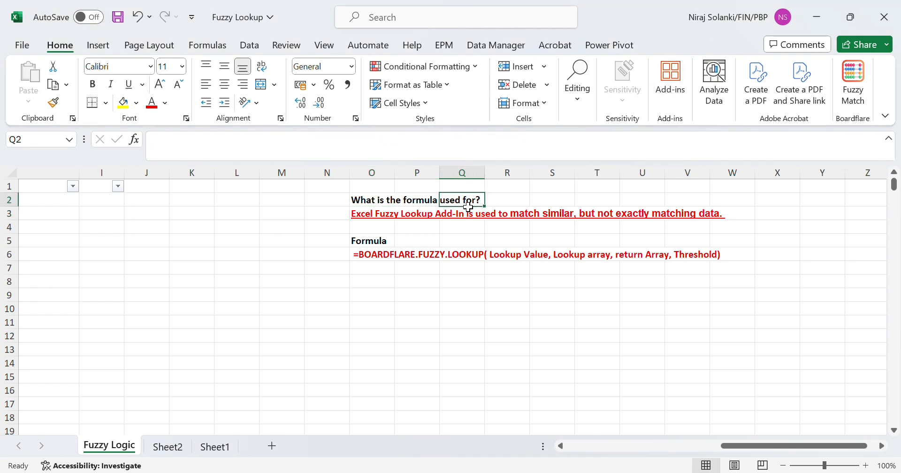
{"action": "left_click", "coordinate": [394, 203]}
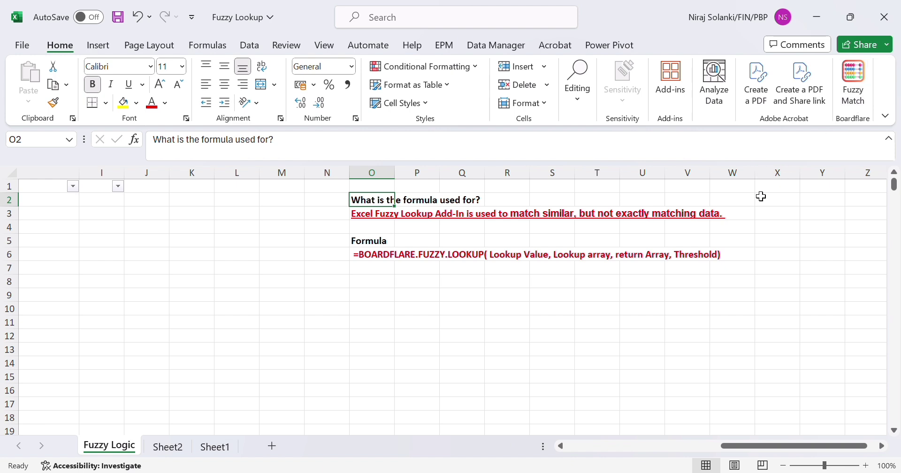
{"action": "left_click", "coordinate": [388, 257]}
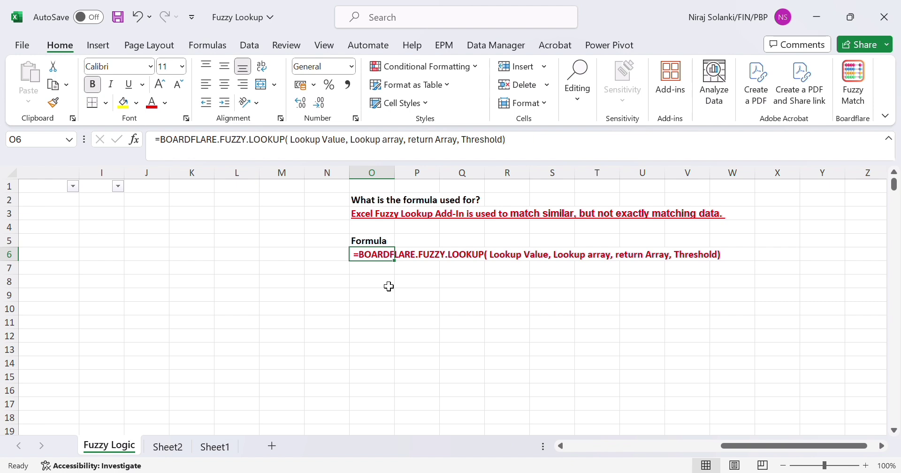
Clear the XLOOKUP formulas from F2:F9.
{"action": "scroll", "coordinate": [389, 286], "scroll_direction": "left", "scroll_amount": 6}
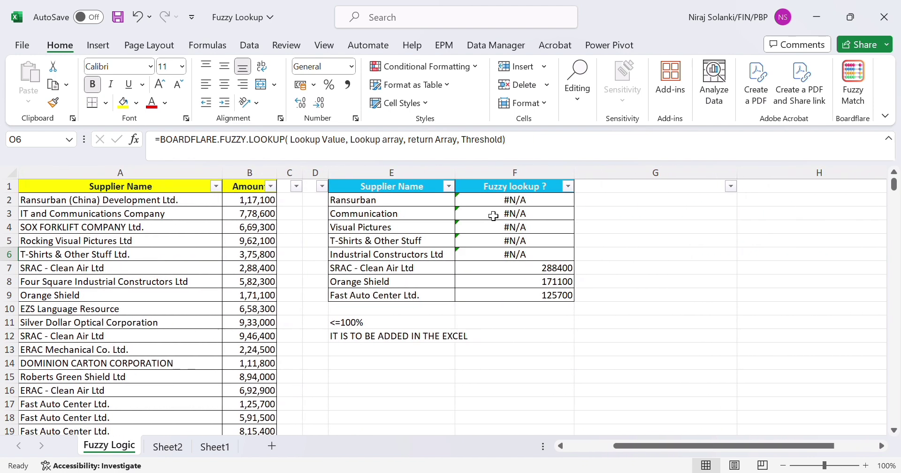
{"action": "left_click_drag", "start_coordinate": [496, 202], "coordinate": [508, 296]}
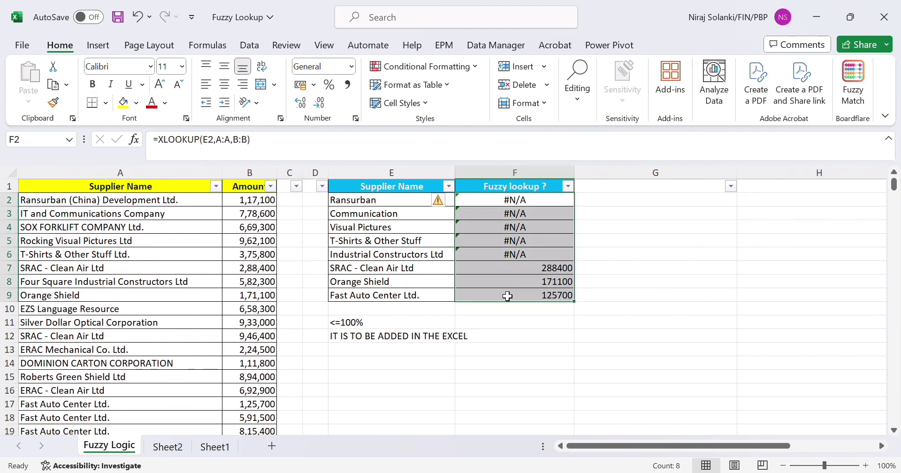
{"action": "key", "text": "Delete"}
{"action": "key", "text": "Up"}
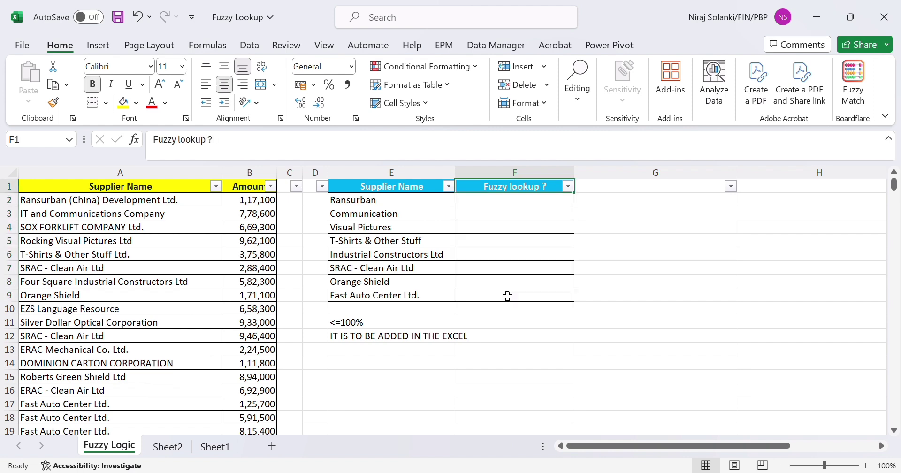
Start a BOARDFLARE.FUZZY.LOOKUP formula in F2 with E2 as the lookup value and $A$2:$A$353 as the lookup range.
{"action": "key", "text": "Down"}
{"action": "type", "text": "="}
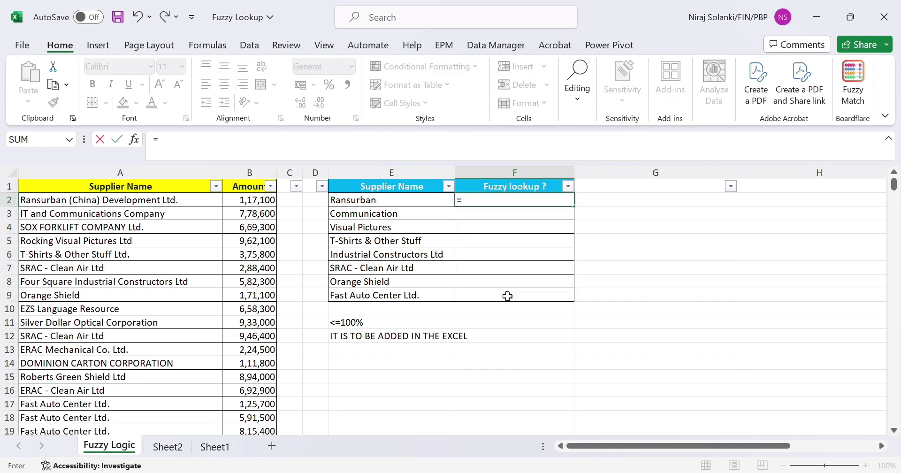
{"action": "type", "text": "fuzz"}
{"action": "key", "text": "Tab"}
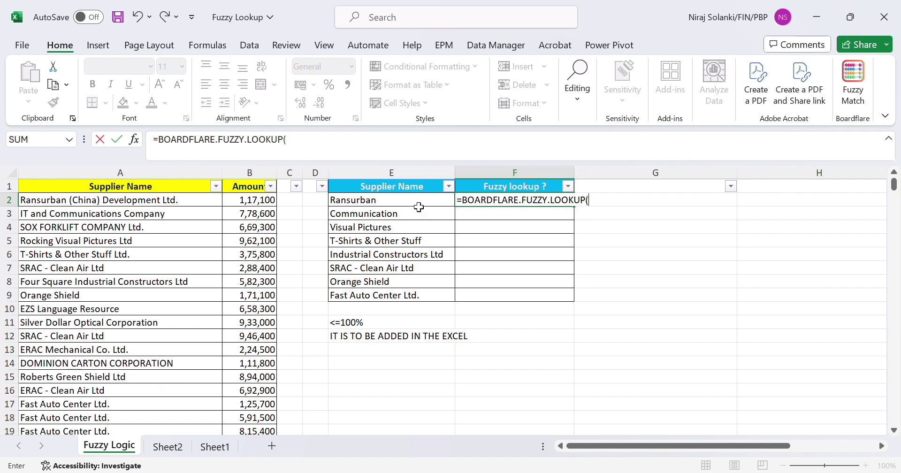
{"action": "left_click", "coordinate": [403, 206]}
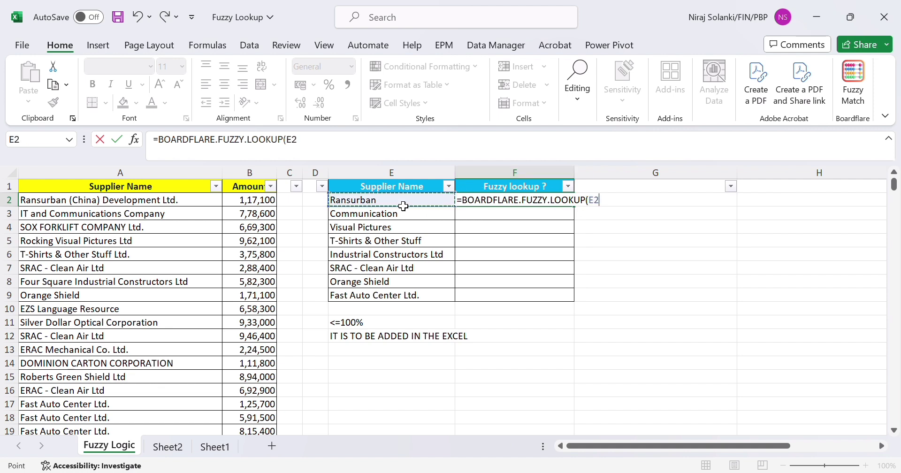
{"action": "type", "text": ","}
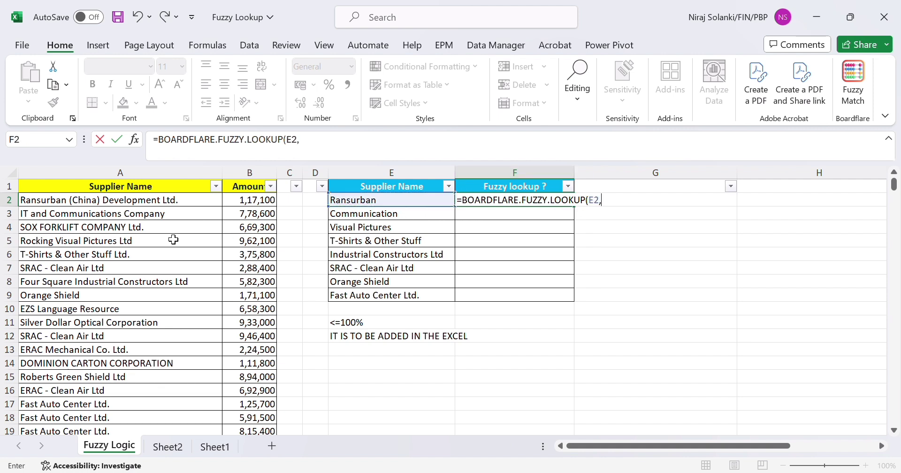
{"action": "left_click", "coordinate": [110, 206]}
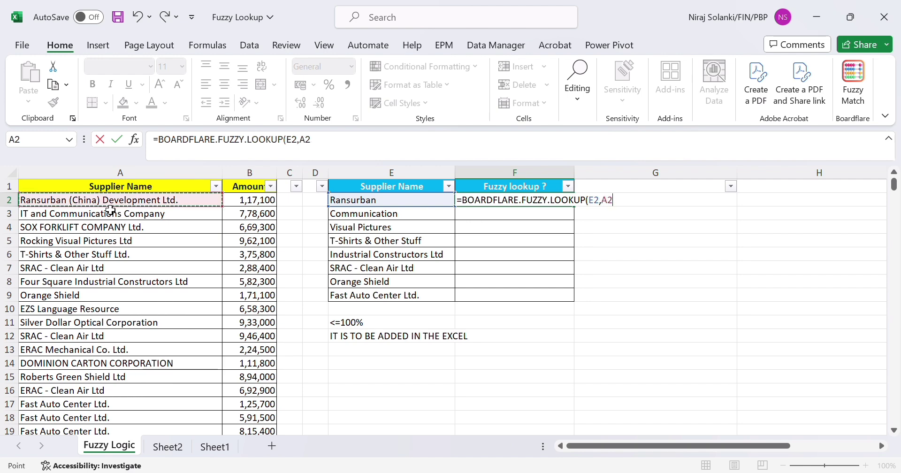
{"action": "key", "text": "ctrl+shift+Down"}
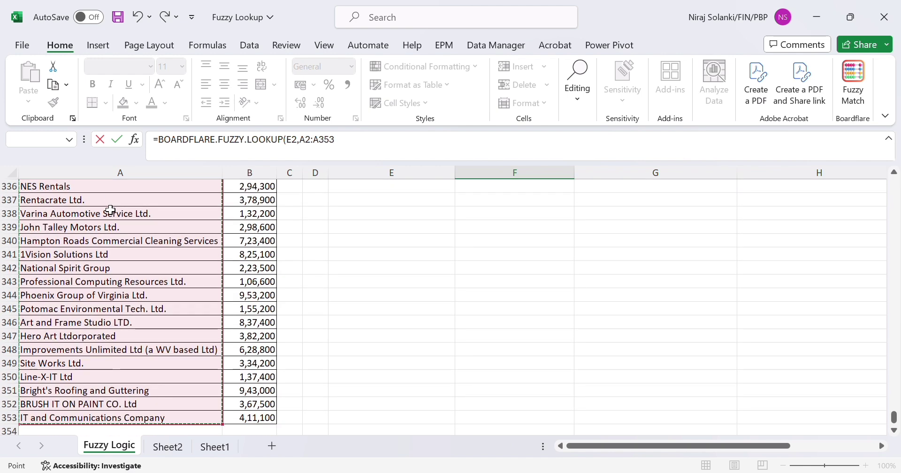
{"action": "key", "text": "F4"}
{"action": "type", "text": ","}
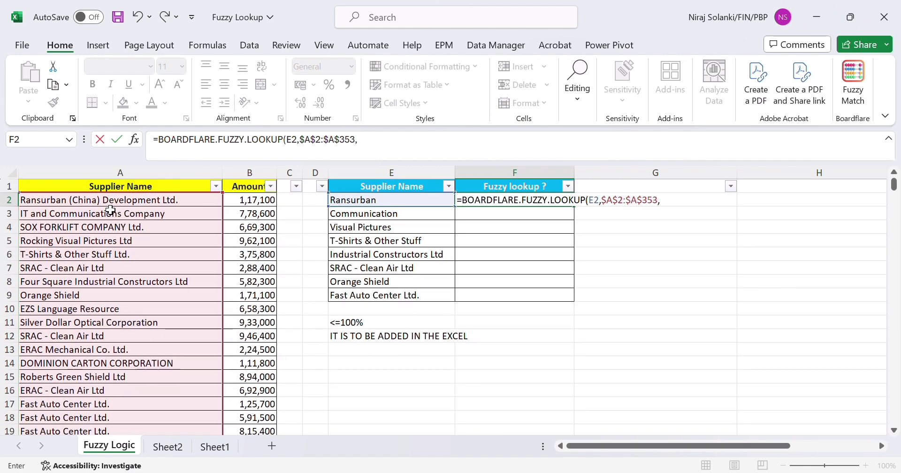
Complete the fuzzy lookup formula in F2 with B2:B353 as the return range.
{"action": "left_click", "coordinate": [269, 202]}
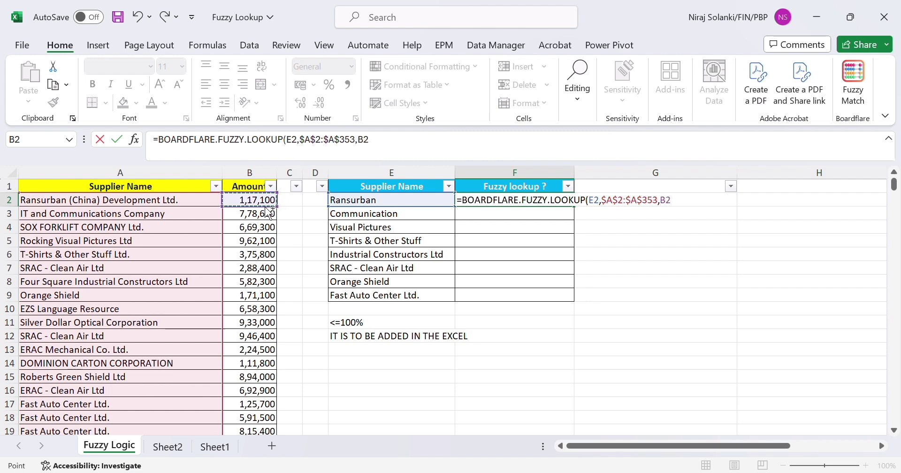
{"action": "key", "text": "ctrl+shift+Down"}
{"action": "key", "text": "F2"}
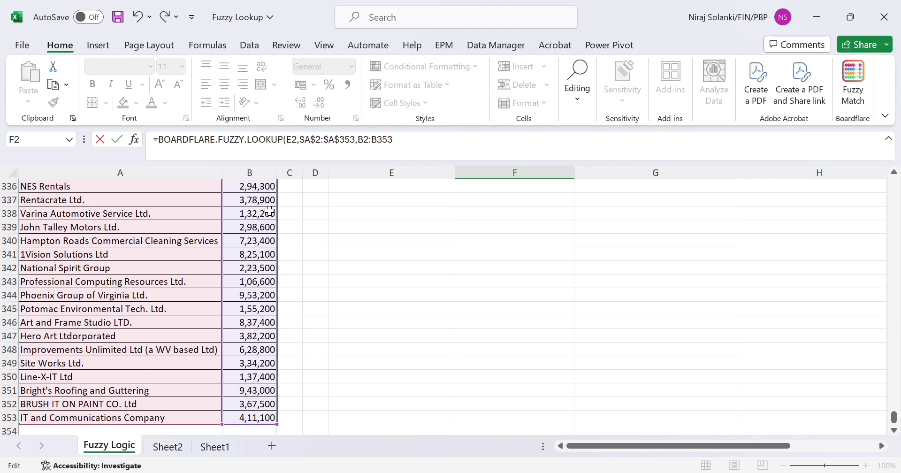
{"action": "key", "text": "Return"}
{"action": "key", "text": "Up"}
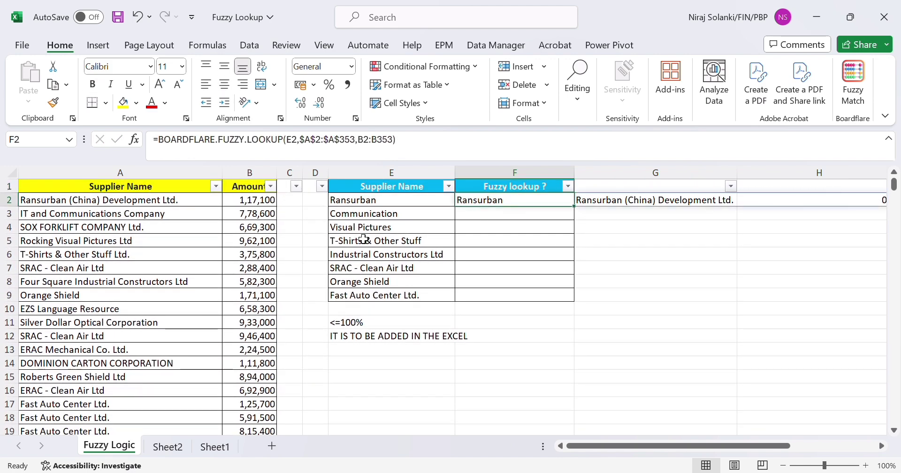
Examine the matched supplier name, similarity score and amount returned in G2:I2 against the source supplier list.
{"action": "scroll", "coordinate": [394, 248], "scroll_direction": "right", "scroll_amount": 3}
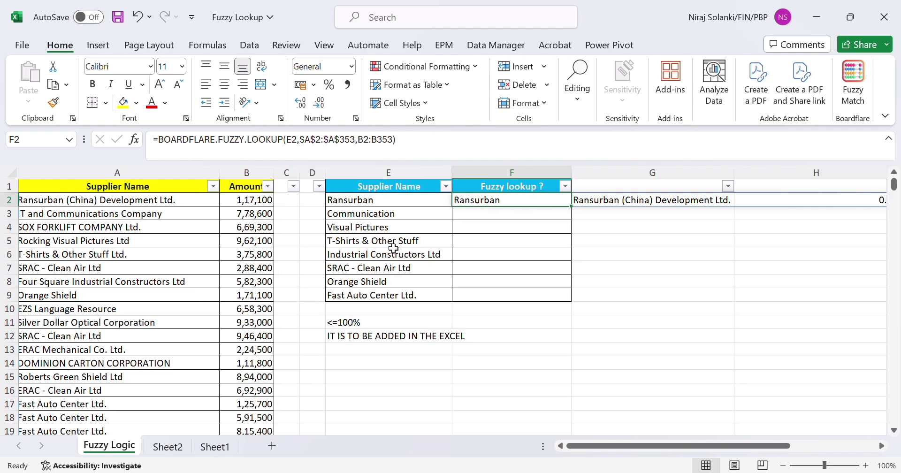
{"action": "scroll", "coordinate": [394, 248], "scroll_direction": "right", "scroll_amount": 3}
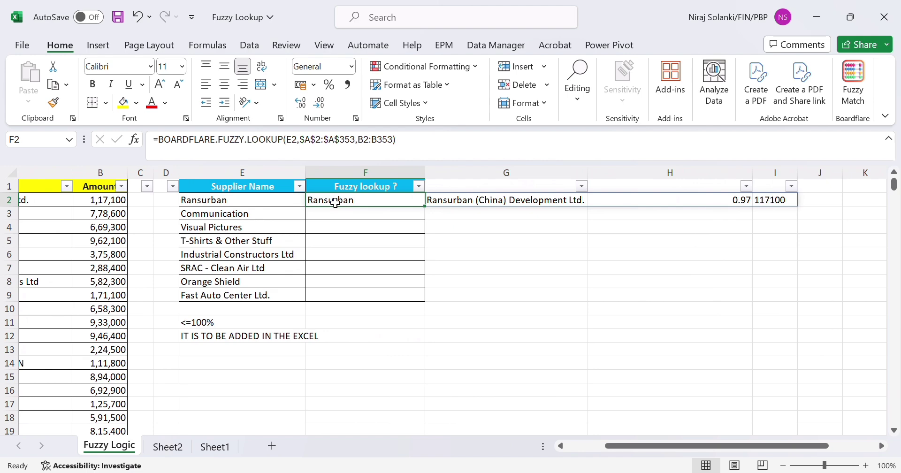
{"action": "left_click", "coordinate": [490, 206]}
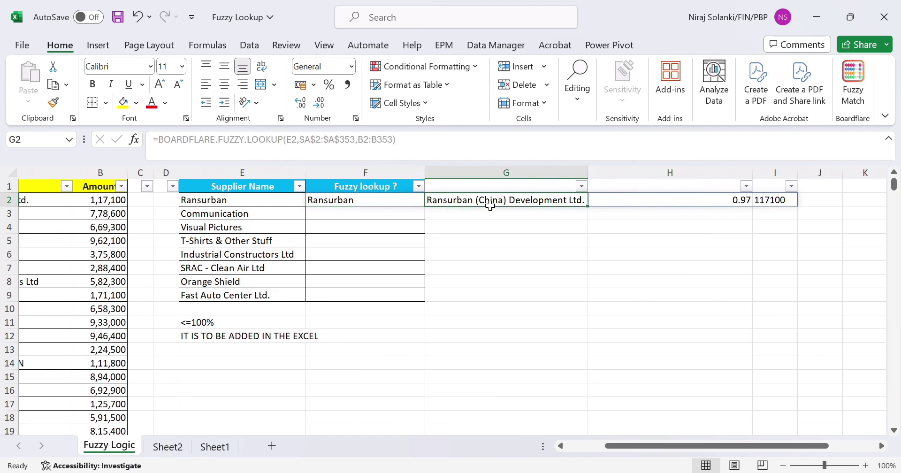
{"action": "scroll", "coordinate": [491, 206], "scroll_direction": "left", "scroll_amount": 3}
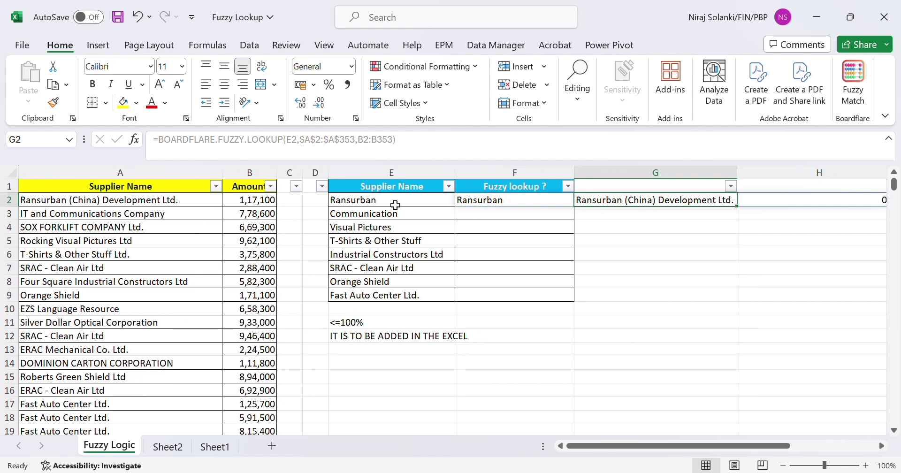
{"action": "scroll", "coordinate": [474, 201], "scroll_direction": "right", "scroll_amount": 5}
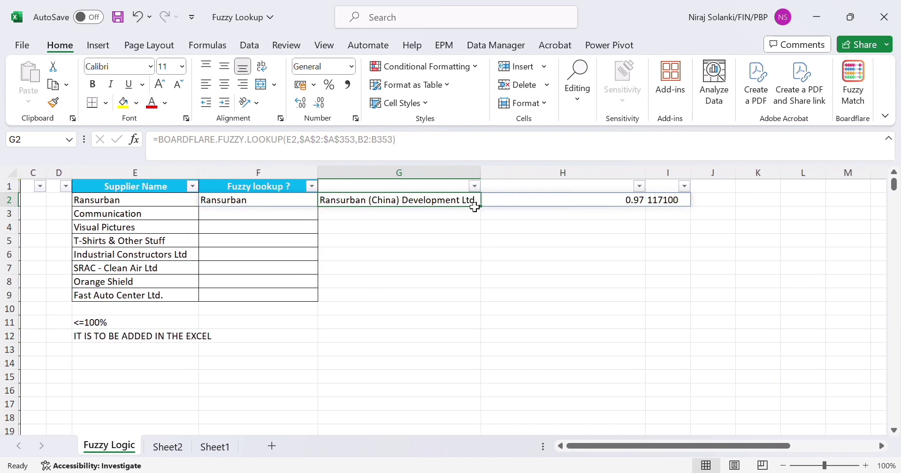
{"action": "left_click", "coordinate": [639, 203]}
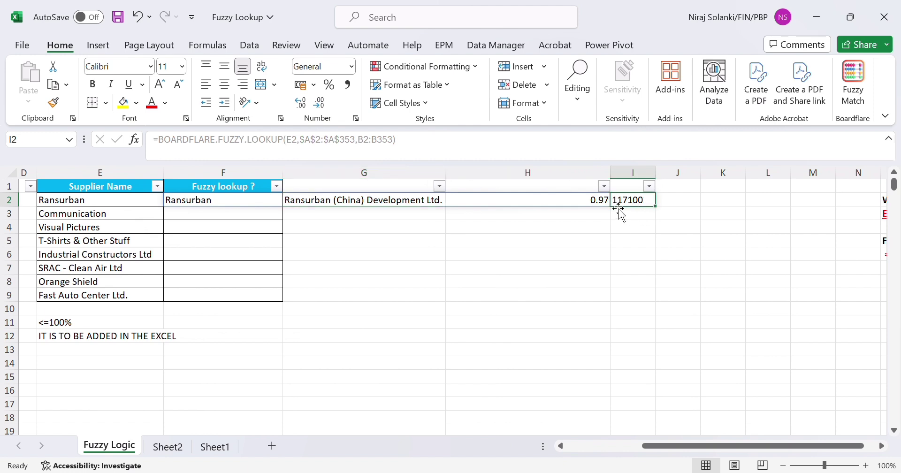
{"action": "left_click", "coordinate": [555, 202]}
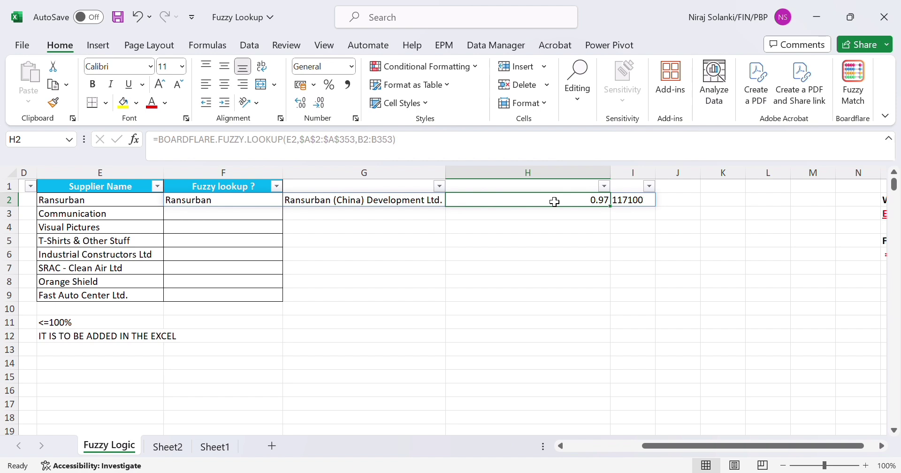
{"action": "scroll", "coordinate": [555, 202], "scroll_direction": "left", "scroll_amount": 3}
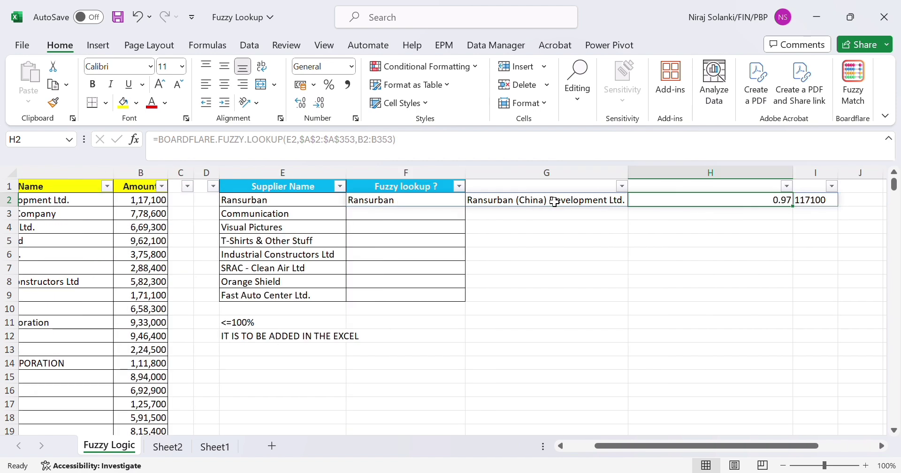
{"action": "scroll", "coordinate": [302, 207], "scroll_direction": "left", "scroll_amount": 2}
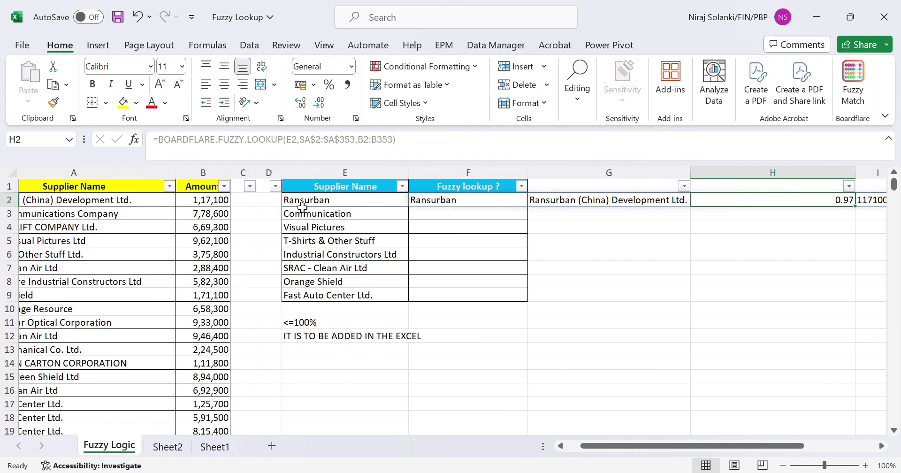
{"action": "scroll", "coordinate": [303, 208], "scroll_direction": "left", "scroll_amount": 1}
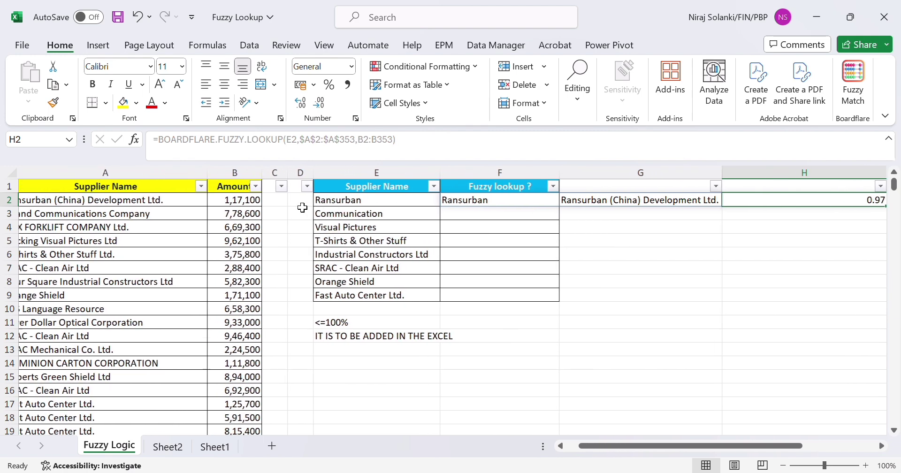
Try a similarity threshold of 0.98 as an additional argument of the fuzzy lookup formula in F2.
{"action": "left_click", "coordinate": [502, 202]}
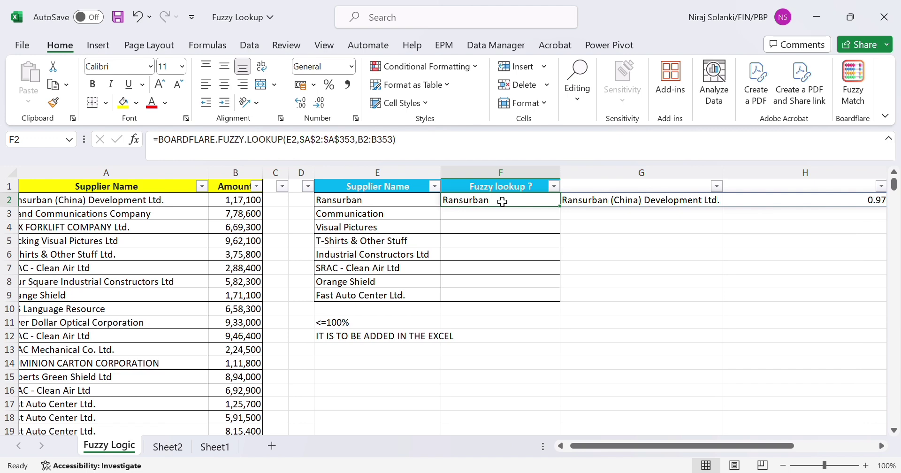
{"action": "double_click", "coordinate": [503, 202]}
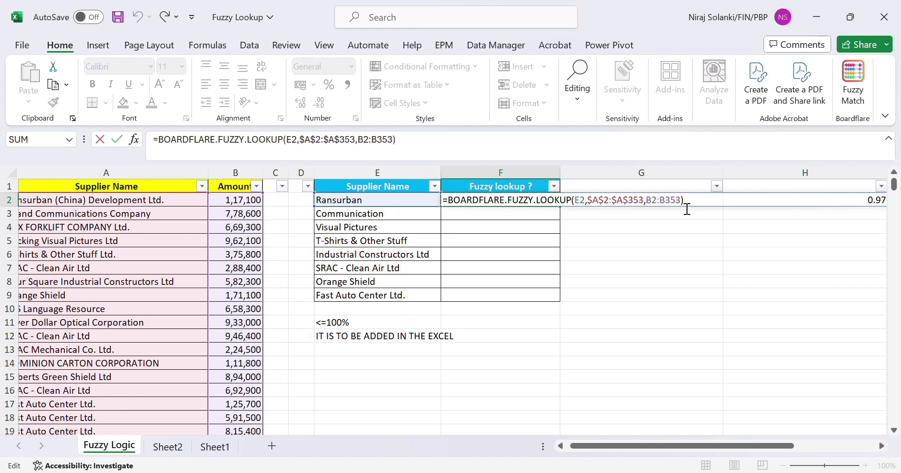
{"action": "type", "text": ",.98"}
{"action": "key", "text": "ctrl+Return"}
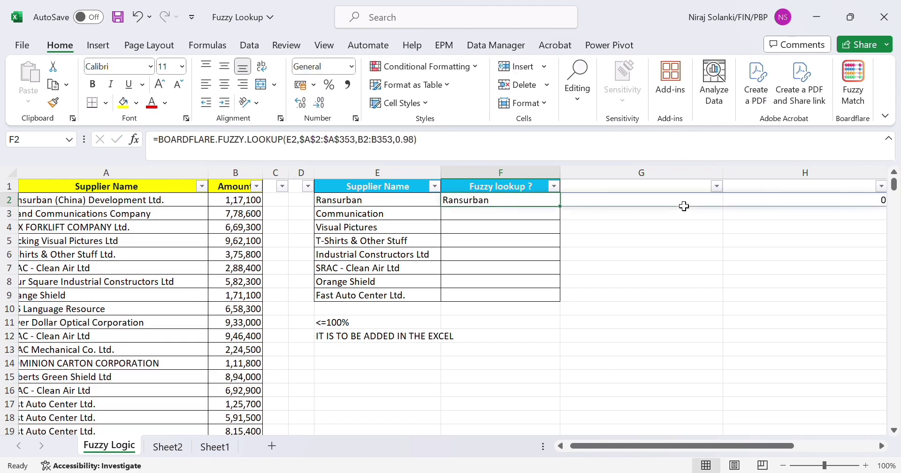
{"action": "scroll", "coordinate": [684, 206], "scroll_direction": "right", "scroll_amount": 5}
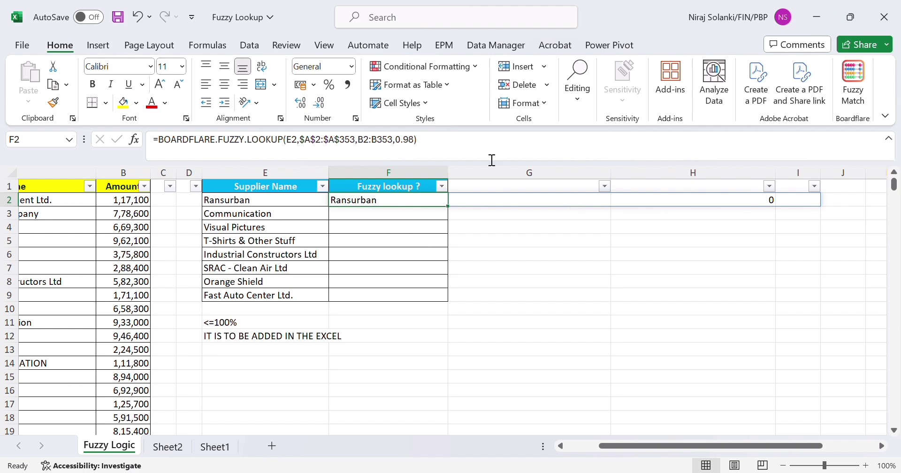
Remove the similarity threshold value from the fuzzy lookup formula in F2.
{"action": "left_click", "coordinate": [421, 147]}
{"action": "key", "text": "BackSpace"}
{"action": "key", "text": "BackSpace"}
{"action": "key", "text": "BackSpace"}
{"action": "key", "text": "BackSpace"}
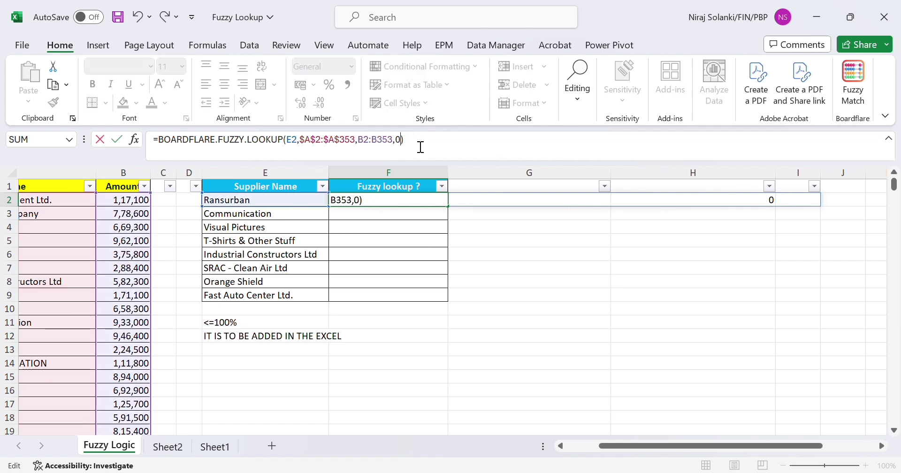
{"action": "key", "text": "BackSpace"}
{"action": "key", "text": "Return"}
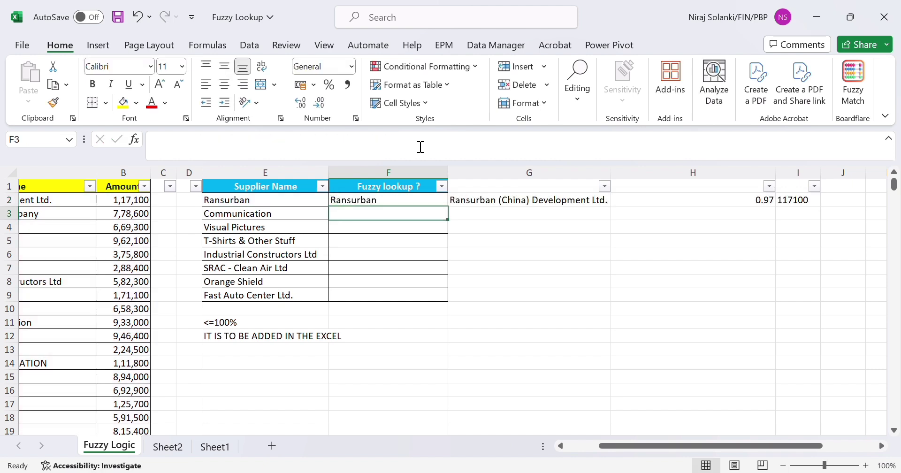
Copy the fuzzy lookup formula from F2 down through F9.
{"action": "key", "text": "Up"}
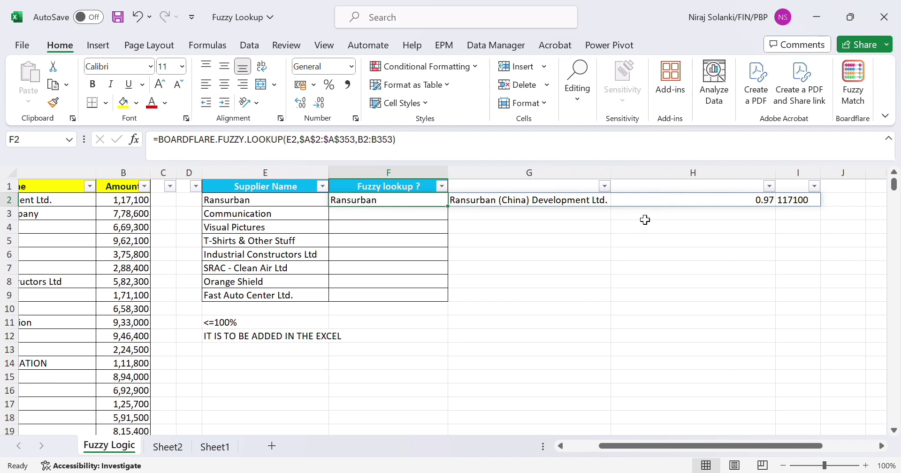
{"action": "key", "text": "ctrl+c"}
{"action": "key", "text": "shift+Down"}
{"action": "key", "text": "shift+Down"}
{"action": "key", "text": "shift+Down"}
{"action": "key", "text": "shift+Down"}
{"action": "key", "text": "shift+Down"}
{"action": "key", "text": "shift+Down"}
{"action": "key", "text": "shift+Down"}
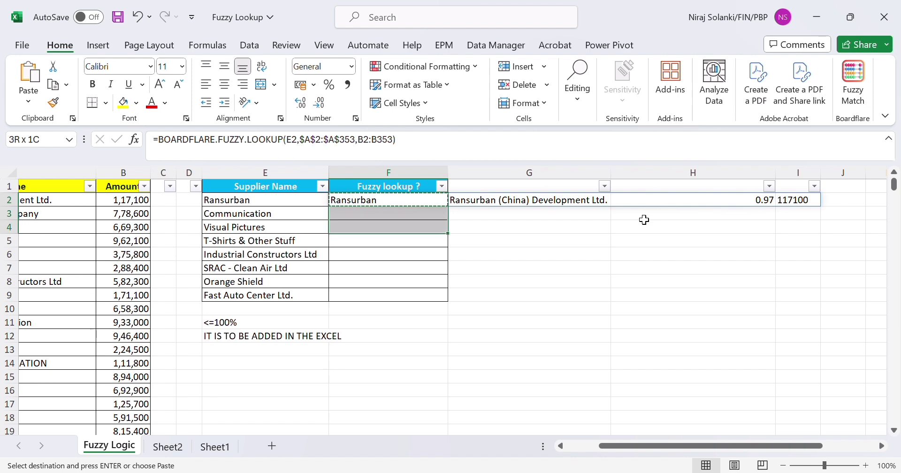
{"action": "key", "text": "Return"}
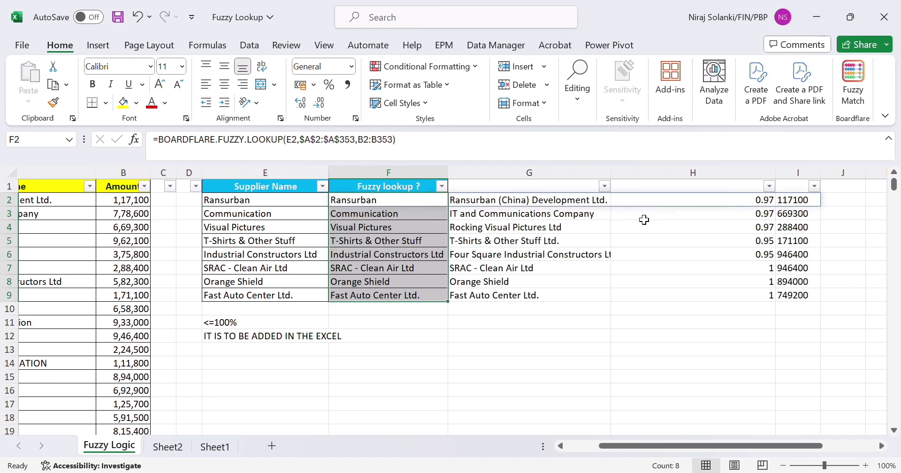
Compare the matched names, scores and amounts in the fuzzy lookup rows, including rows 4, 5 and 7, with the source supplier list.
{"action": "left_click", "coordinate": [587, 248]}
{"action": "key", "text": "shift+space"}
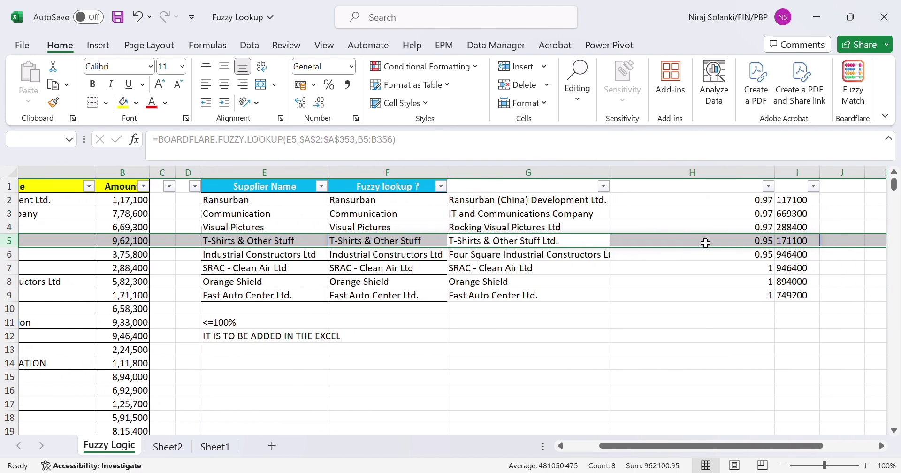
{"action": "left_click", "coordinate": [566, 271]}
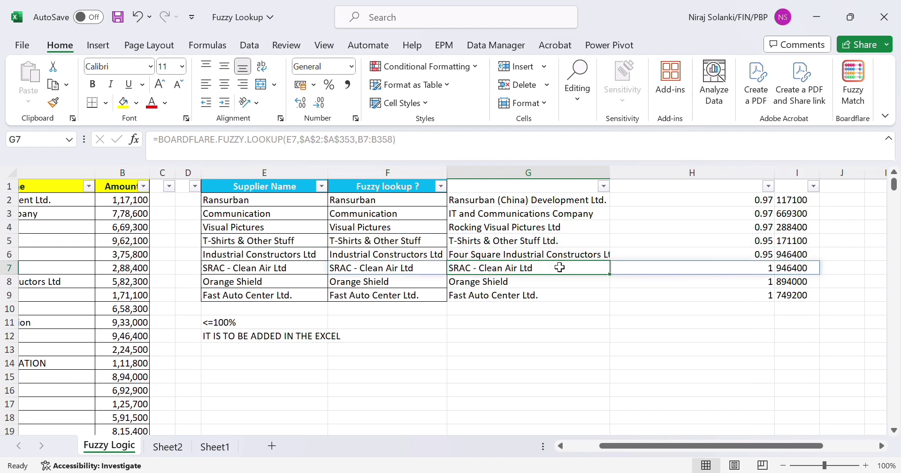
{"action": "key", "text": "shift+space"}
{"action": "scroll", "coordinate": [562, 271], "scroll_direction": "right", "scroll_amount": 3}
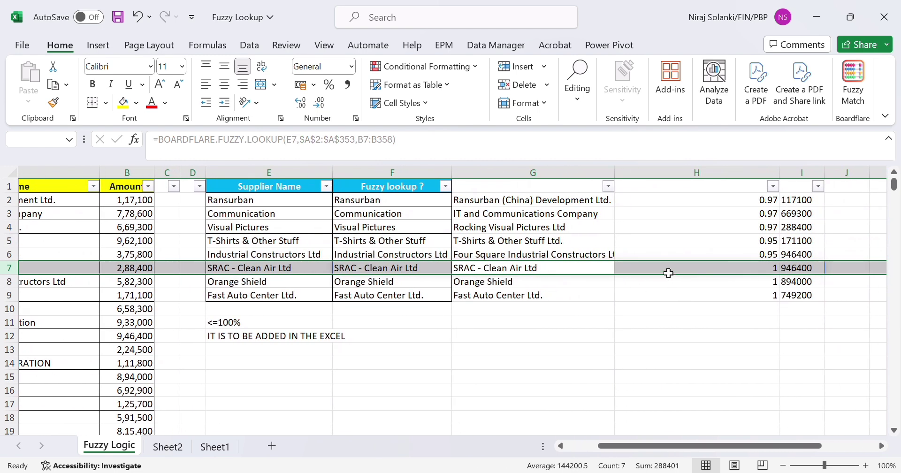
{"action": "scroll", "coordinate": [493, 284], "scroll_direction": "left", "scroll_amount": 3}
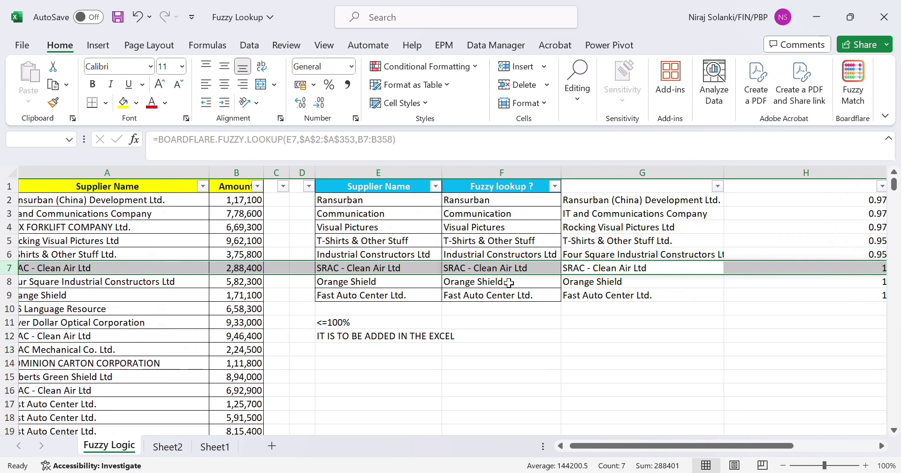
{"action": "scroll", "coordinate": [510, 283], "scroll_direction": "right", "scroll_amount": 1}
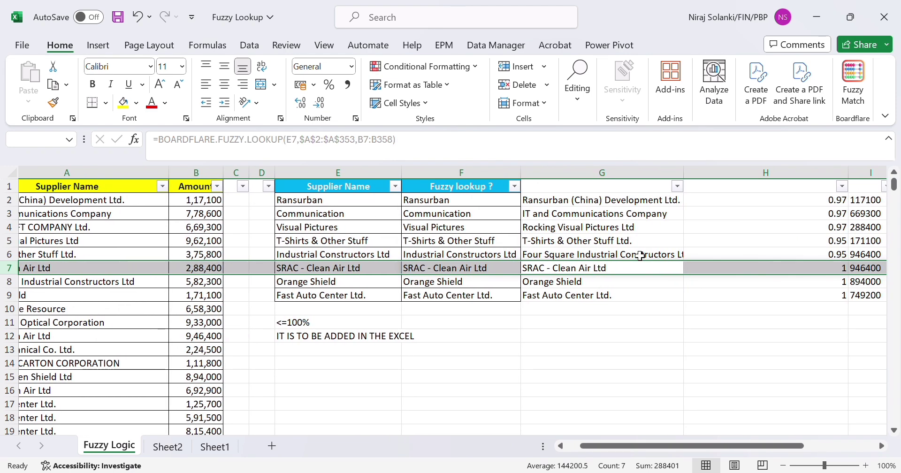
{"action": "left_click", "coordinate": [452, 232]}
{"action": "scroll", "coordinate": [452, 232], "scroll_direction": "left", "scroll_amount": 2}
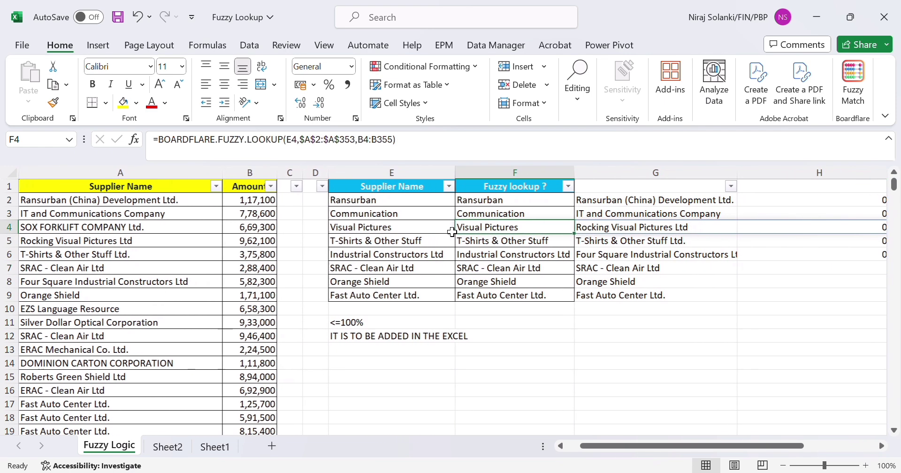
Change the source supplier name in A5 to "Rocking Virtual Pictures Ltd".
{"action": "key", "text": "shift+space"}
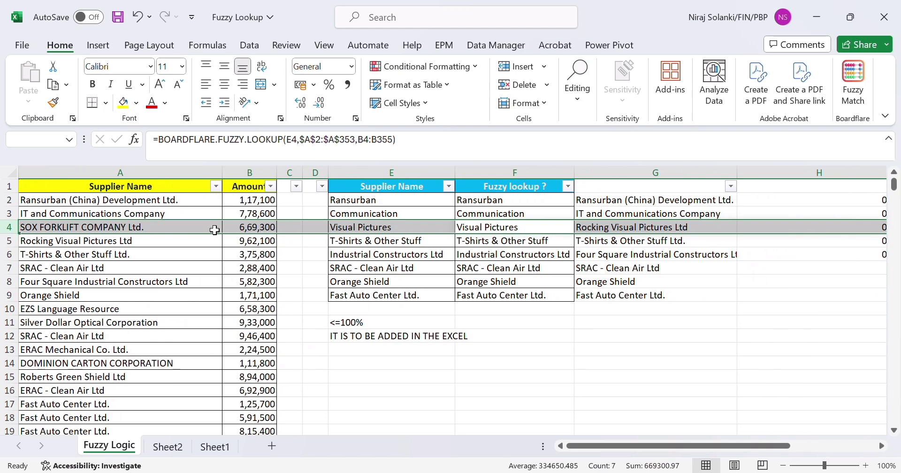
{"action": "left_click", "coordinate": [107, 244]}
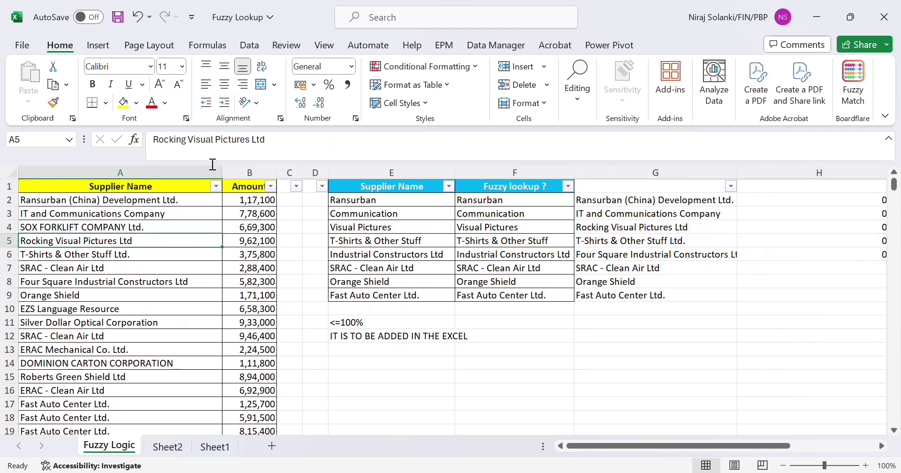
{"action": "left_click", "coordinate": [221, 152]}
{"action": "key", "text": "BackSpace"}
{"action": "key", "text": "BackSpace"}
{"action": "key", "text": "BackSpace"}
{"action": "key", "text": "BackSpace"}
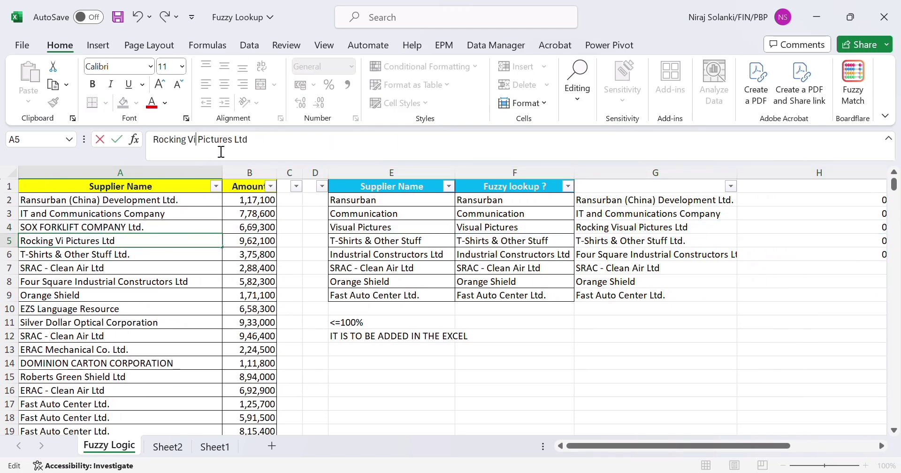
{"action": "type", "text": "rtual"}
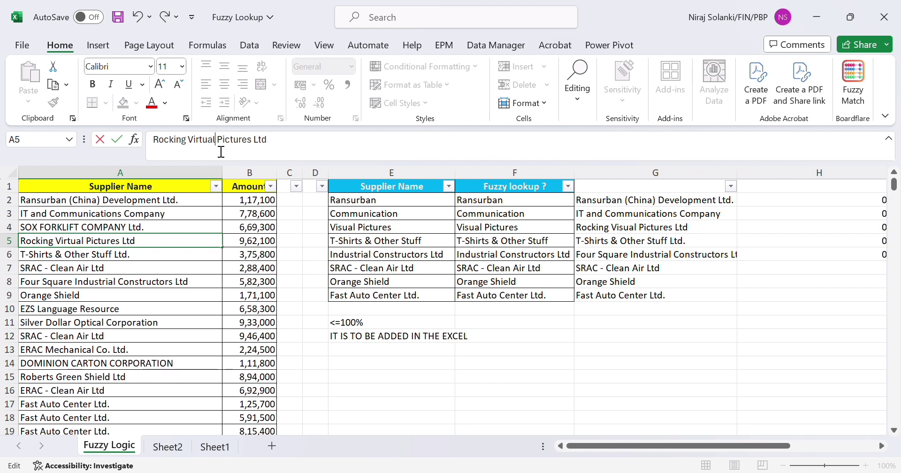
{"action": "key", "text": "Return"}
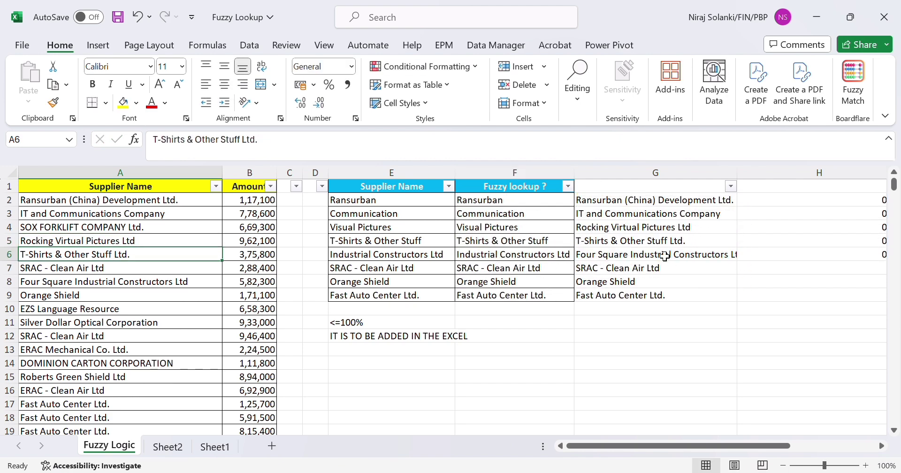
Check the matched name, similarity score and amount in row 4 against the lookup name "Visual Pictures".
{"action": "scroll", "coordinate": [659, 254], "scroll_direction": "right", "scroll_amount": 3}
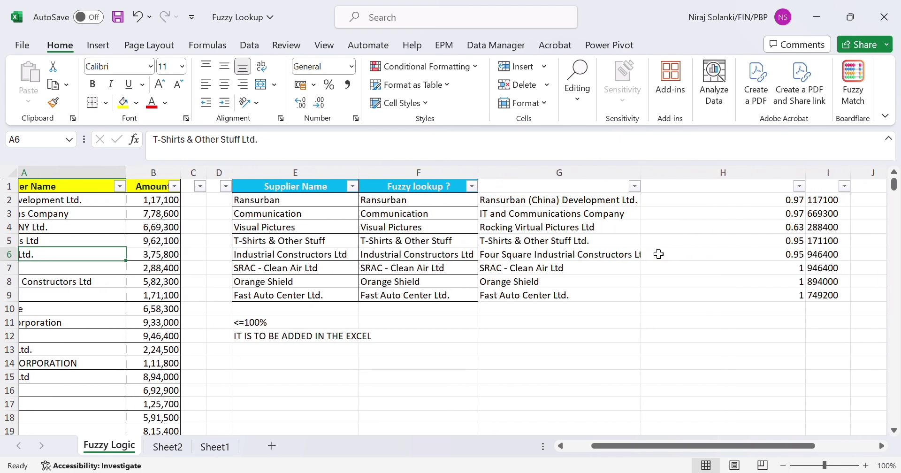
{"action": "left_click", "coordinate": [632, 229]}
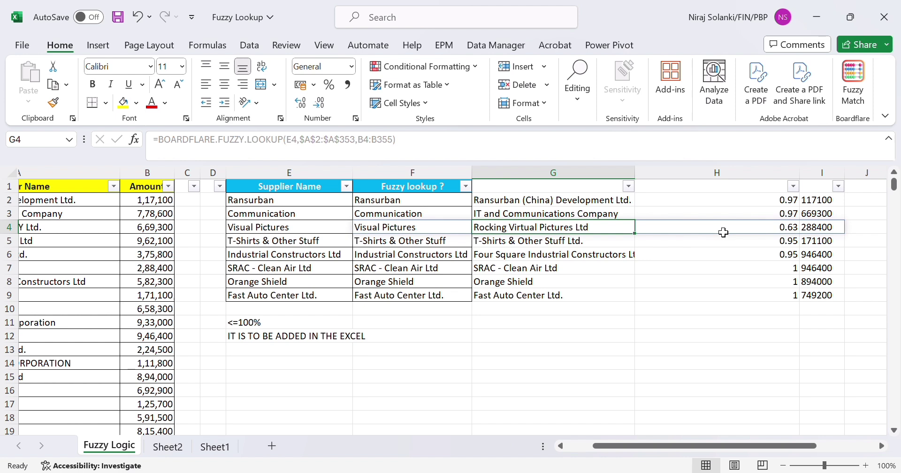
{"action": "scroll", "coordinate": [724, 233], "scroll_direction": "left", "scroll_amount": 2}
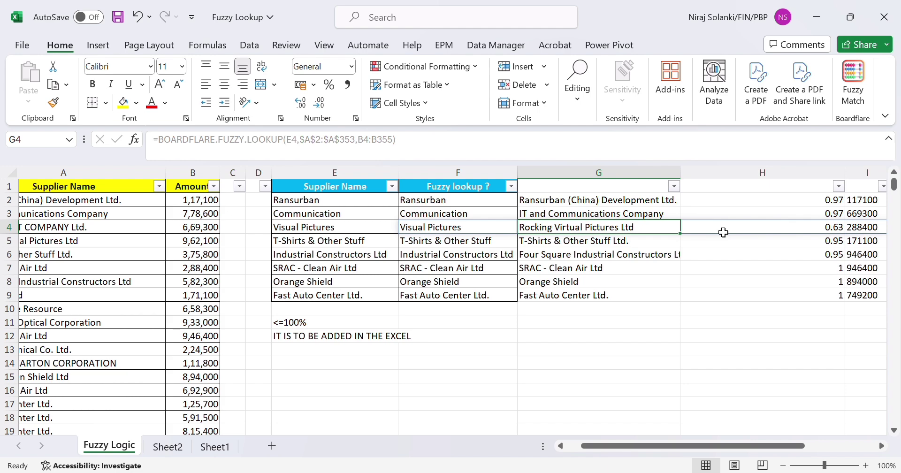
{"action": "scroll", "coordinate": [724, 232], "scroll_direction": "left", "scroll_amount": 2}
{"action": "left_click", "coordinate": [415, 230]}
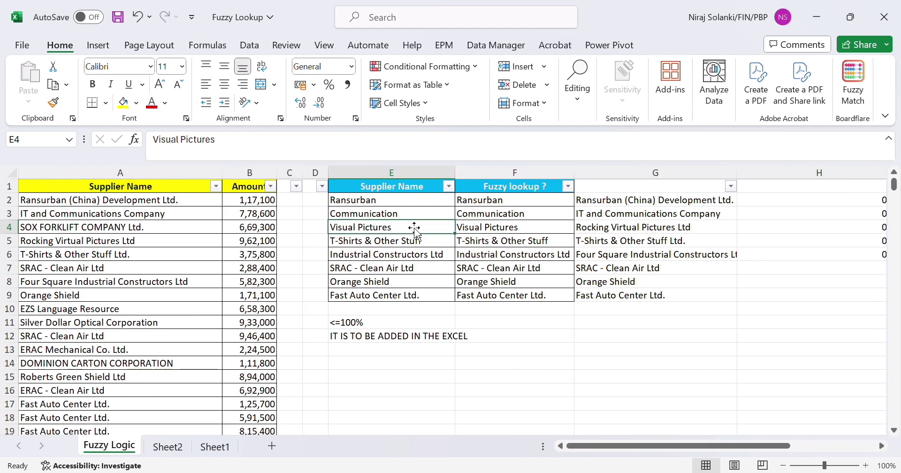